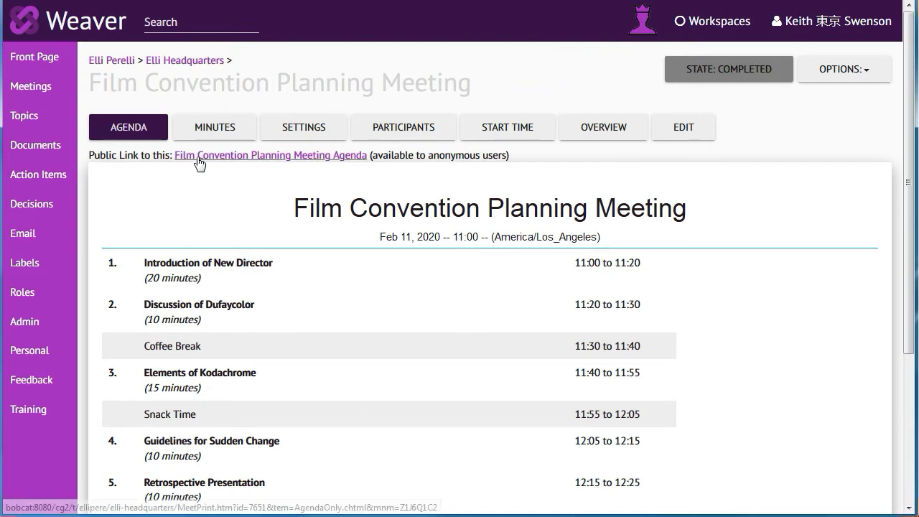
Step: View the public agenda page of the Film Convention Planning Meeting and return to the meetings list
click(222, 158)
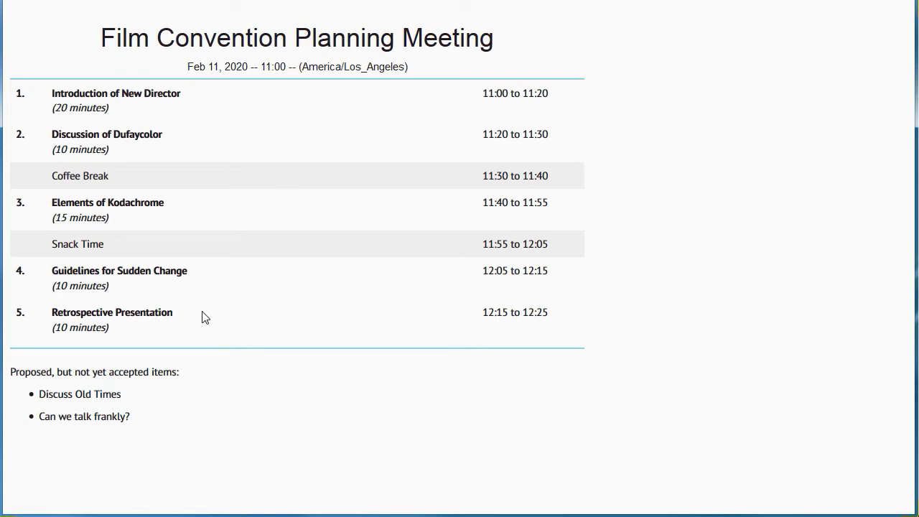
key(alt+Left)
key(alt+Left)
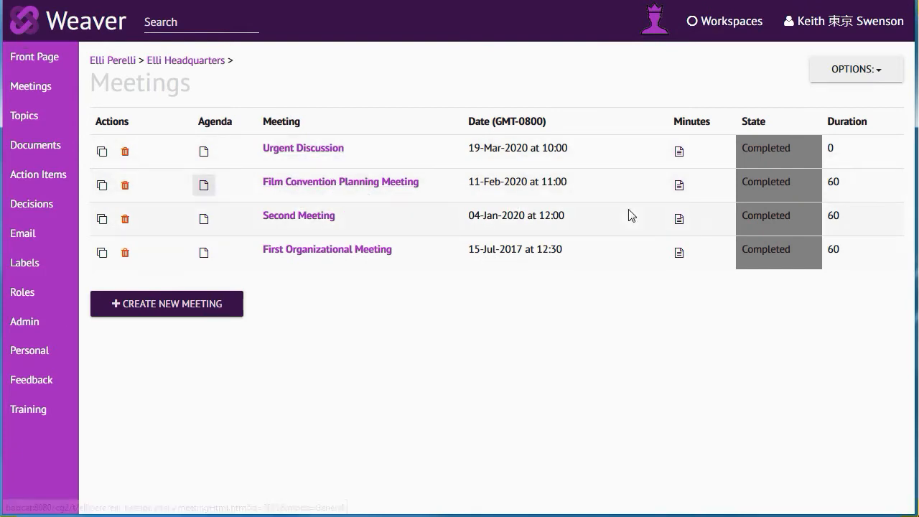
Step: View the Film Convention Planning Meeting's minutes and their public page, and switch between the meeting's agenda and minutes
click(679, 185)
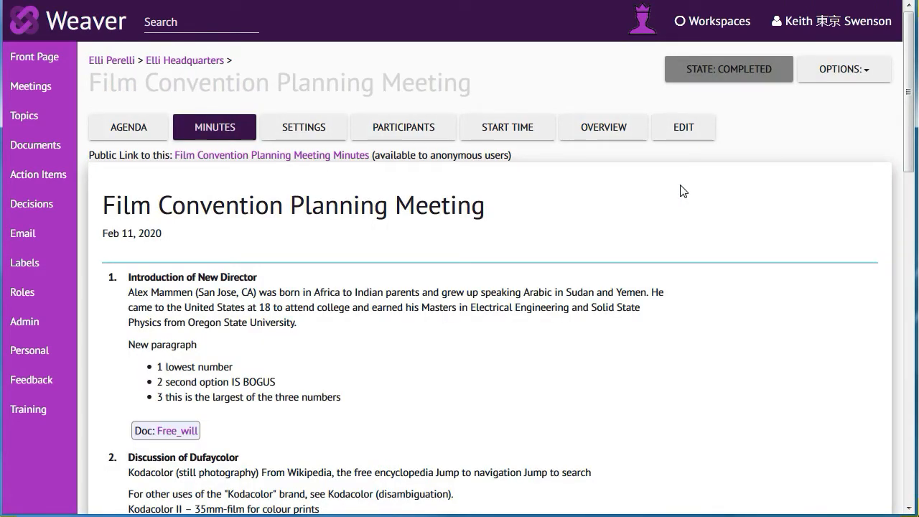
click(223, 154)
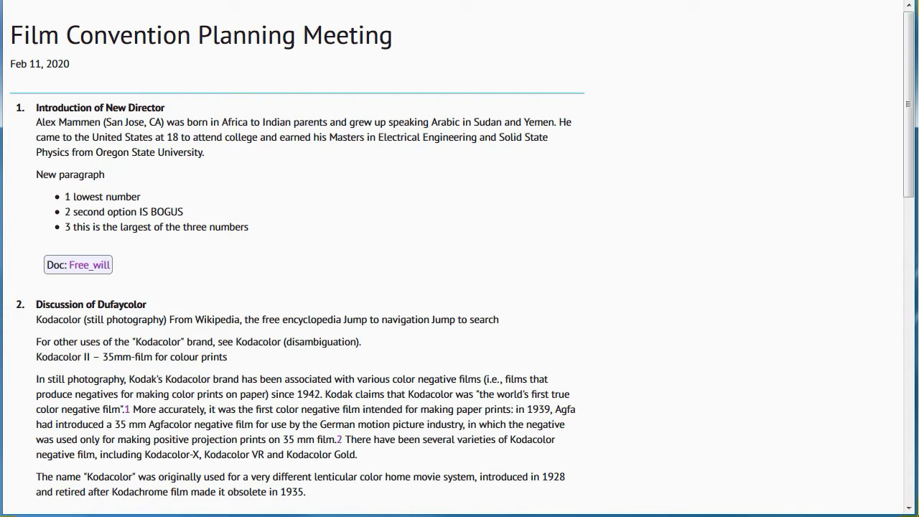
click(16, 0)
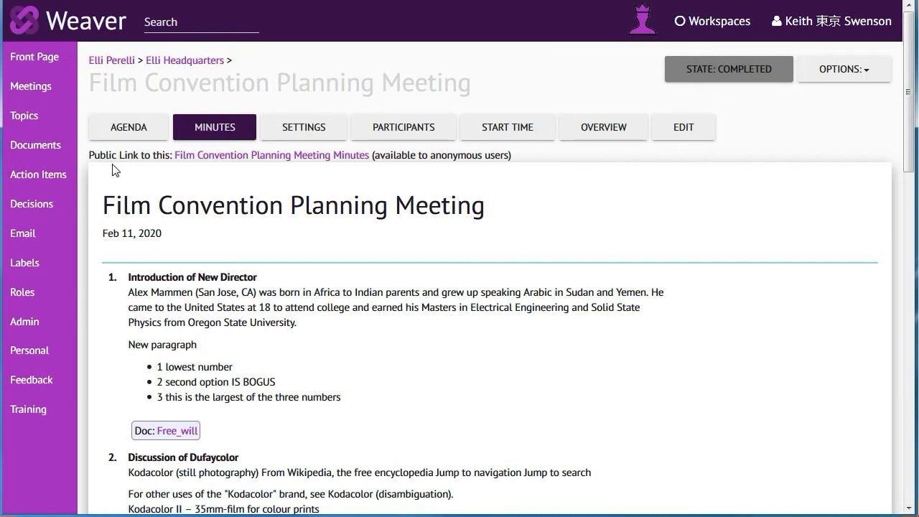
click(119, 133)
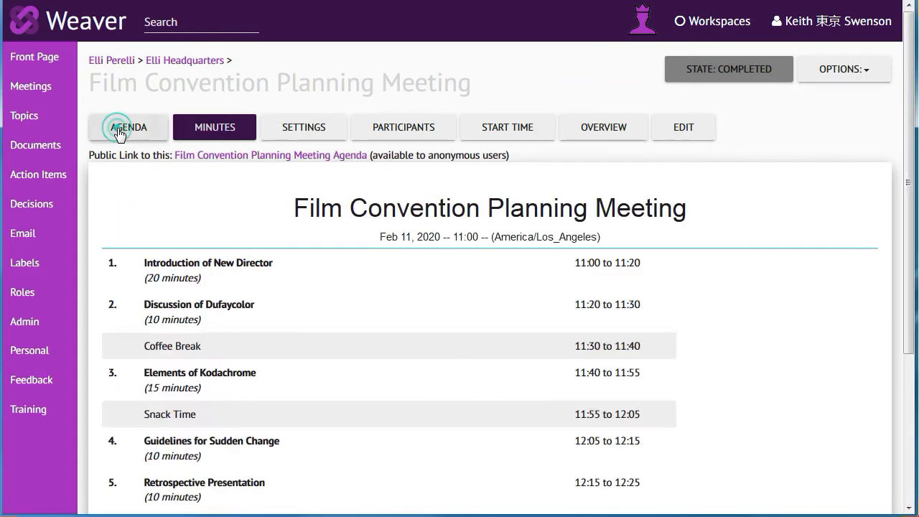
click(194, 130)
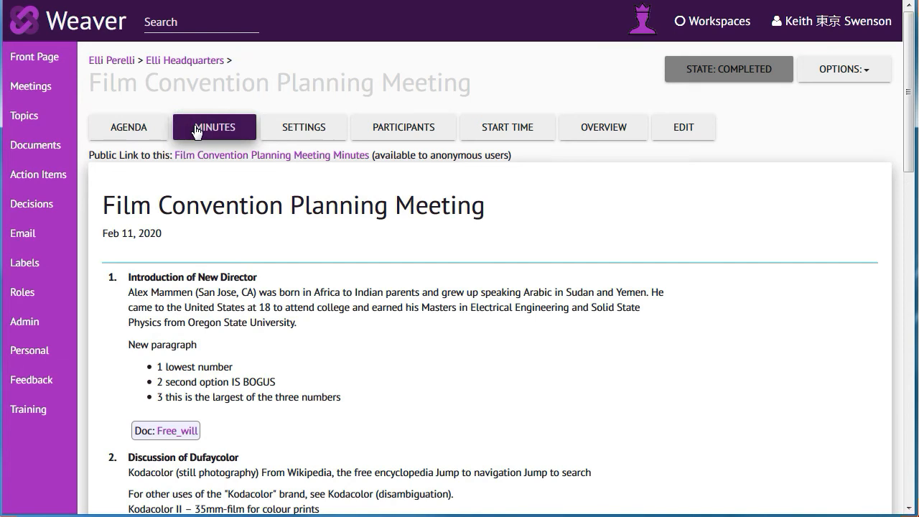
Step: Examine the available agenda layouts in the meeting settings and save with AgendaOnly.chtml selected
click(291, 129)
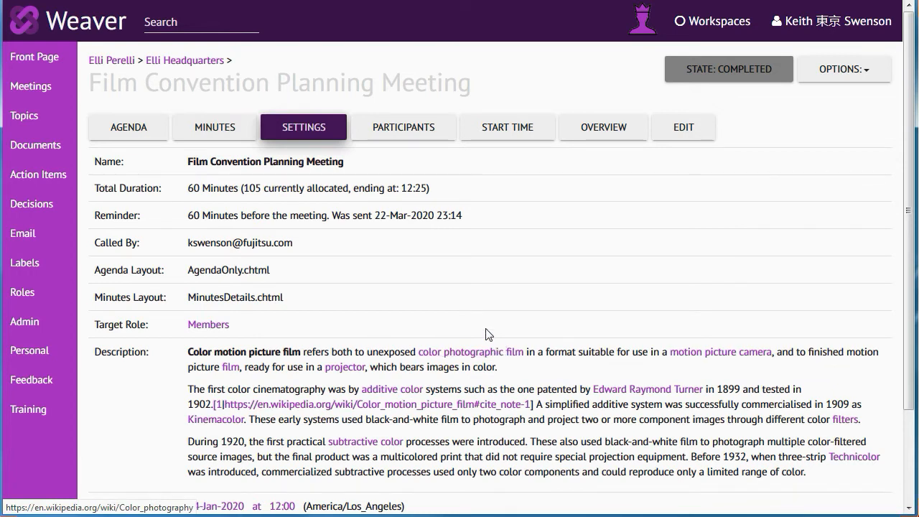
click(251, 269)
click(319, 300)
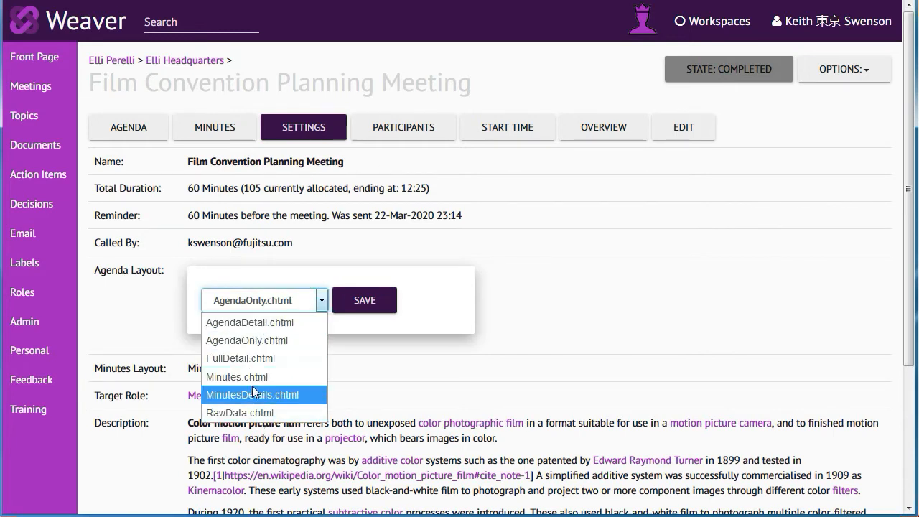
click(321, 300)
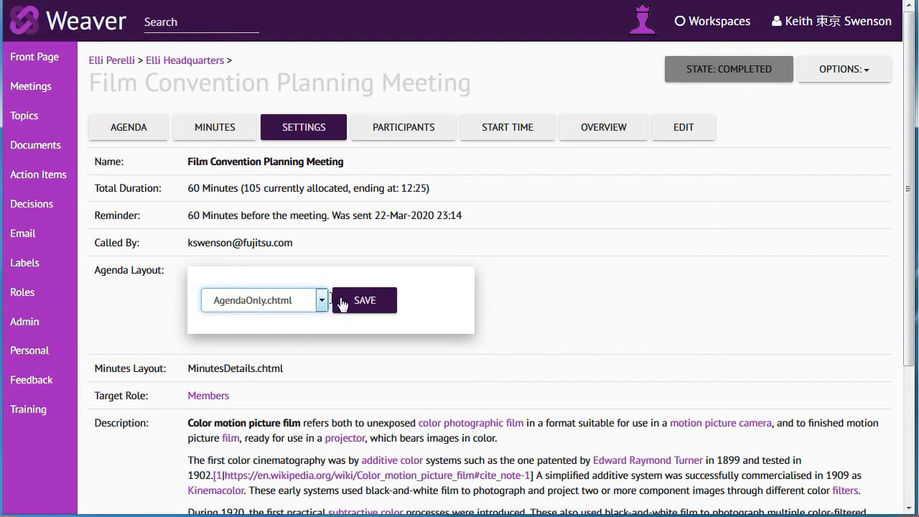
click(348, 299)
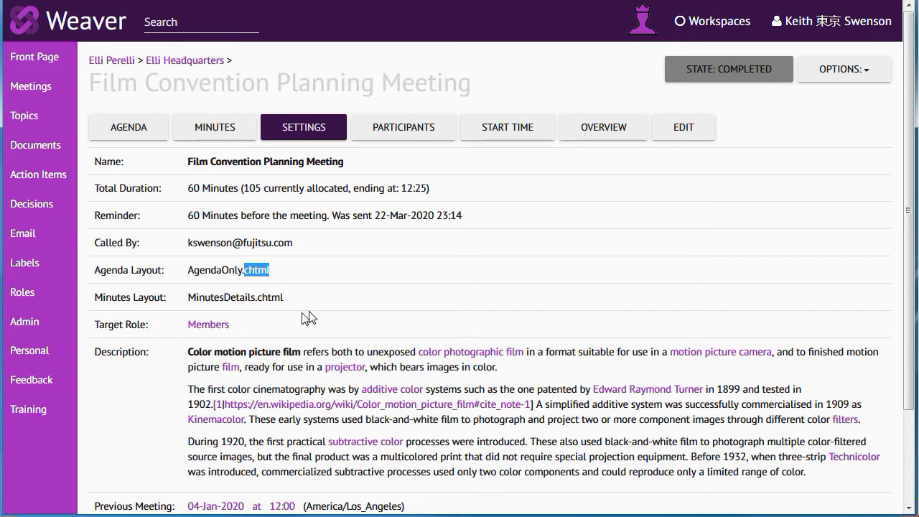
Step: Open the meeting description for editing and cancel without saving
drag(426, 441, 550, 474)
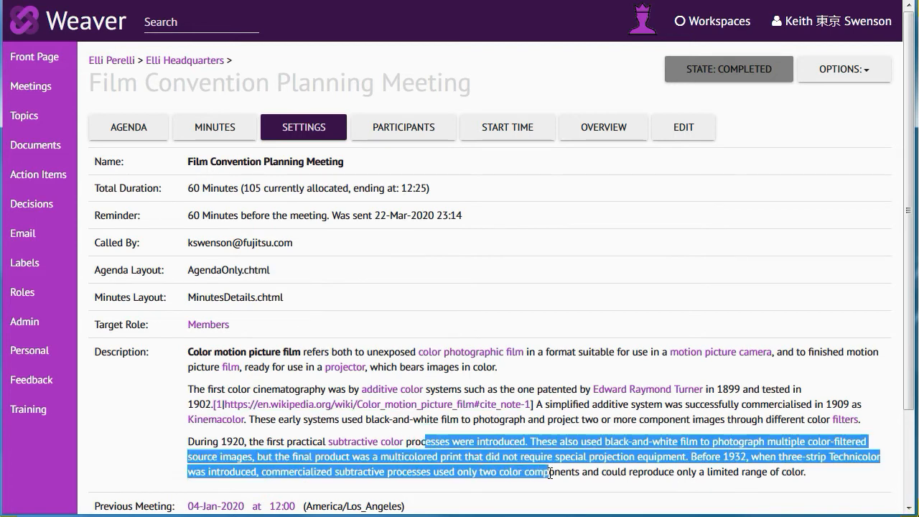
click(497, 453)
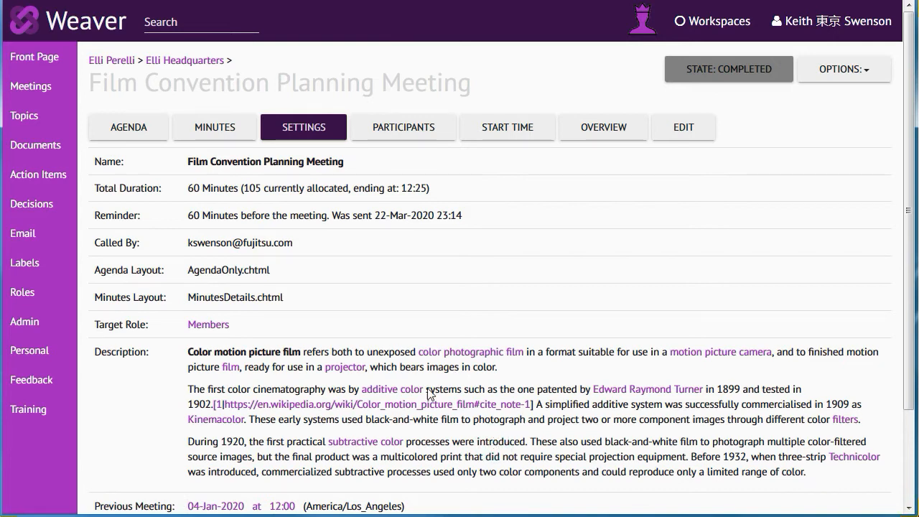
click(493, 445)
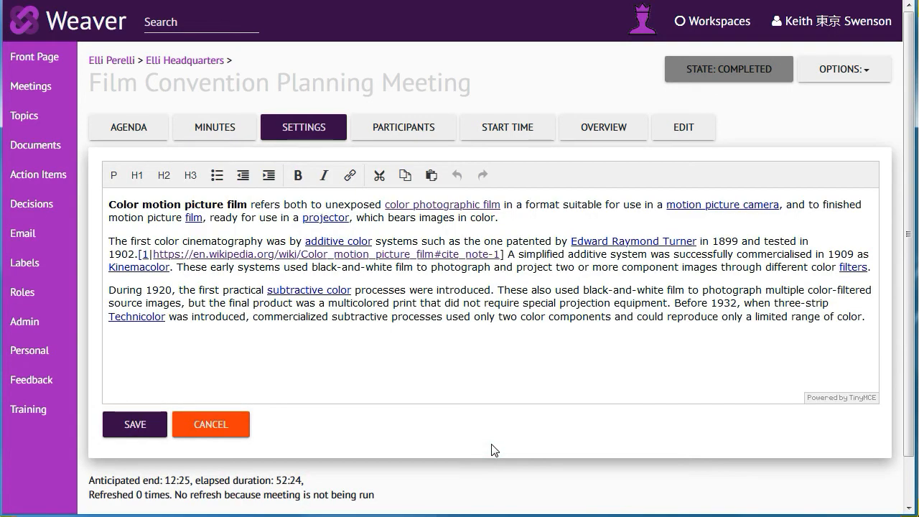
click(219, 427)
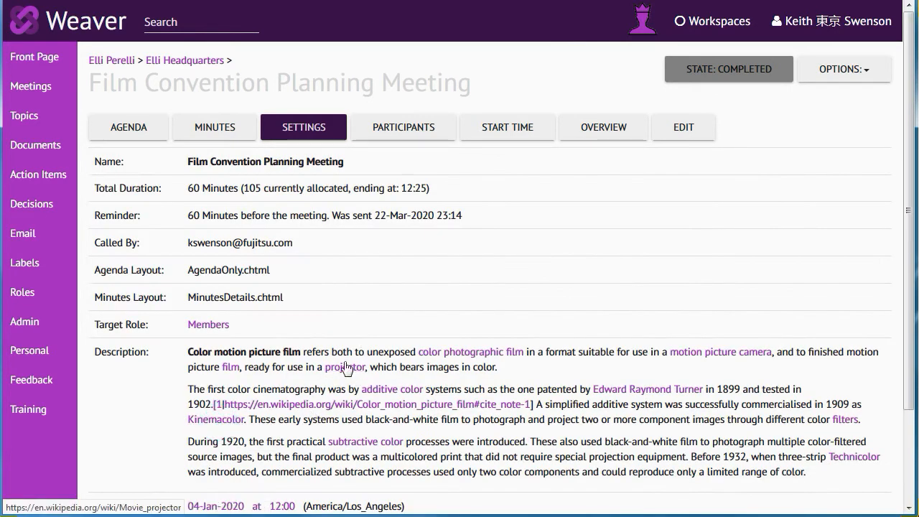
Step: Open the meeting name for editing, save it as Film Convention Planning Meeting, and review the remaining settings
click(241, 158)
click(244, 162)
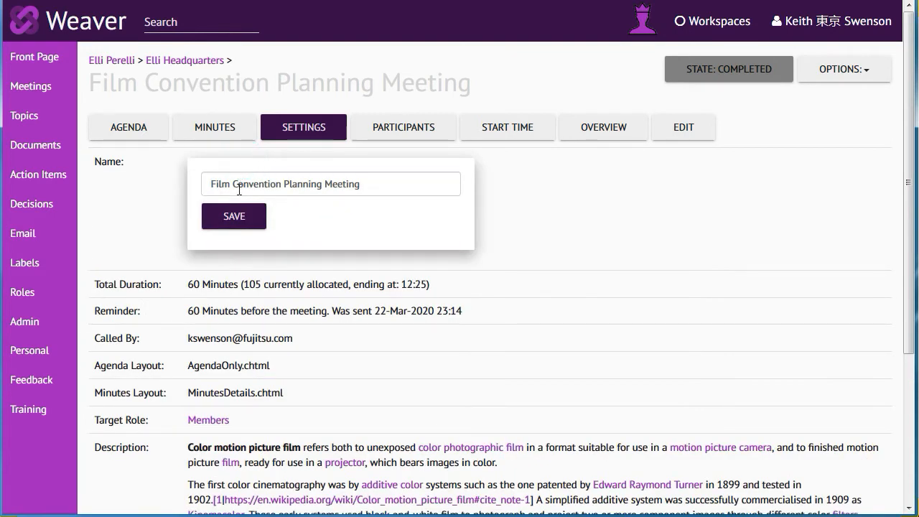
click(240, 216)
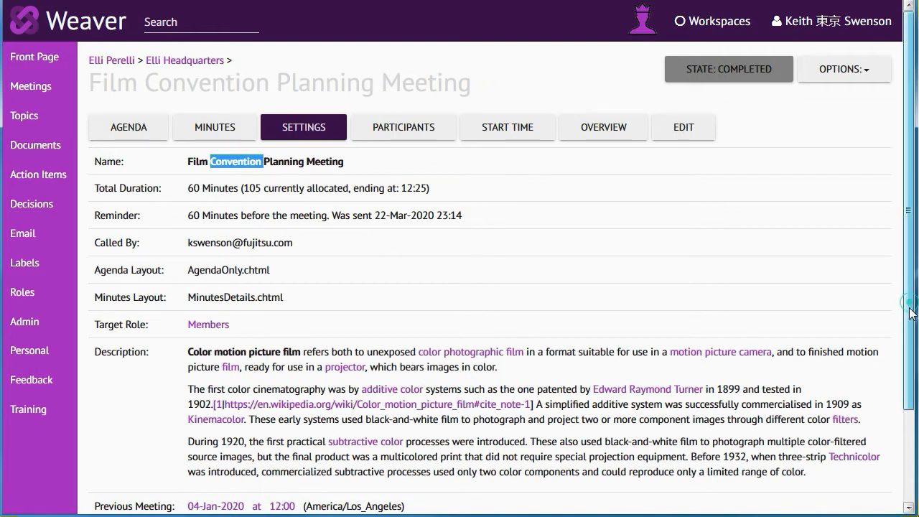
drag(912, 310, 912, 402)
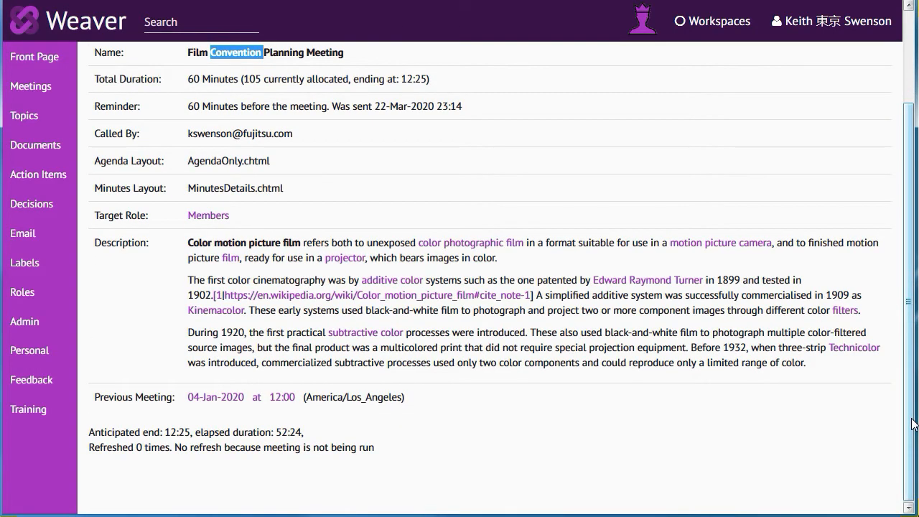
scroll(913, 420, up, 2)
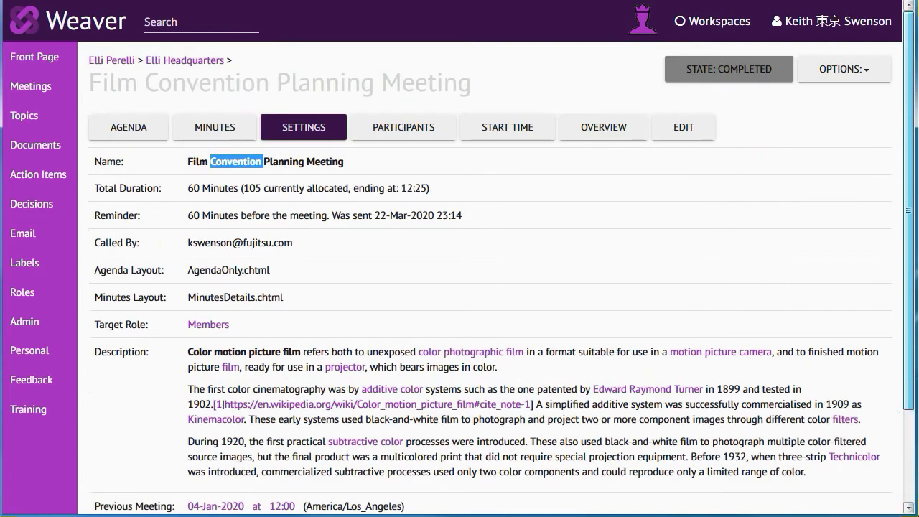
click(531, 212)
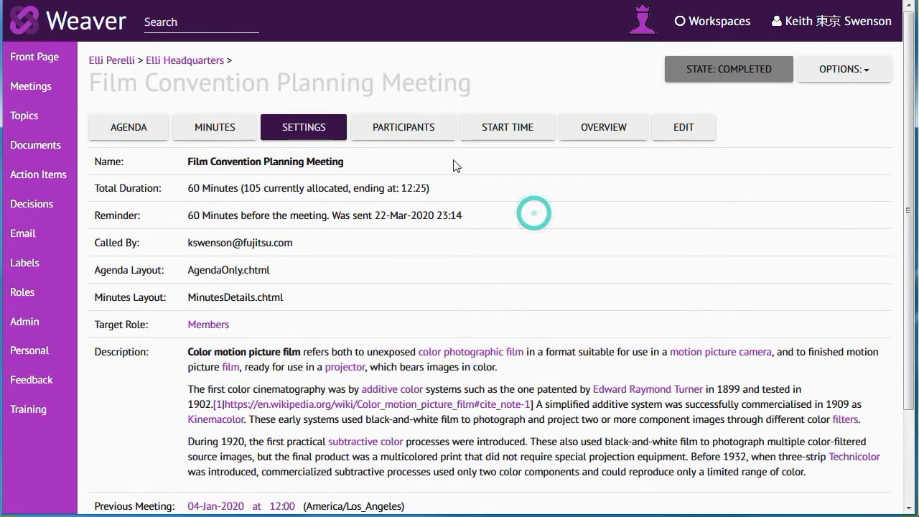
Step: Clear the attended marks of the third and fourth listed participants and mark the last one as attended
click(404, 133)
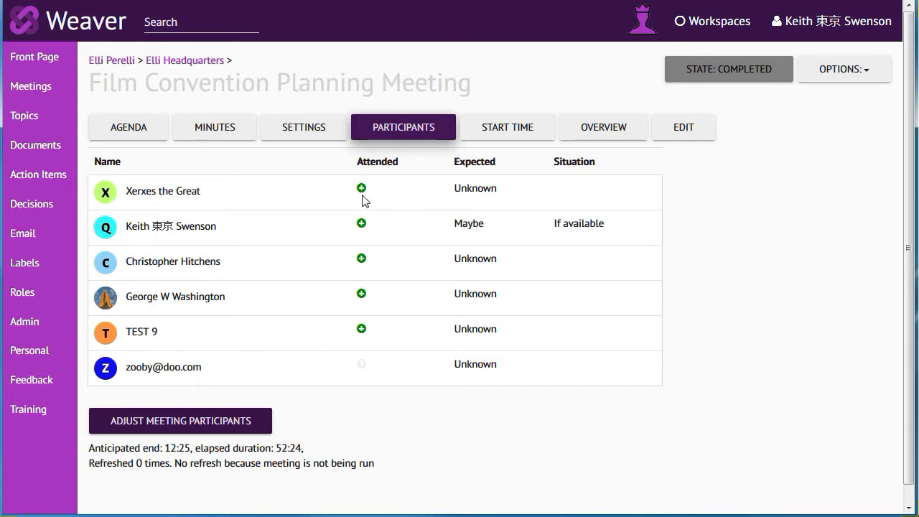
click(362, 294)
click(362, 258)
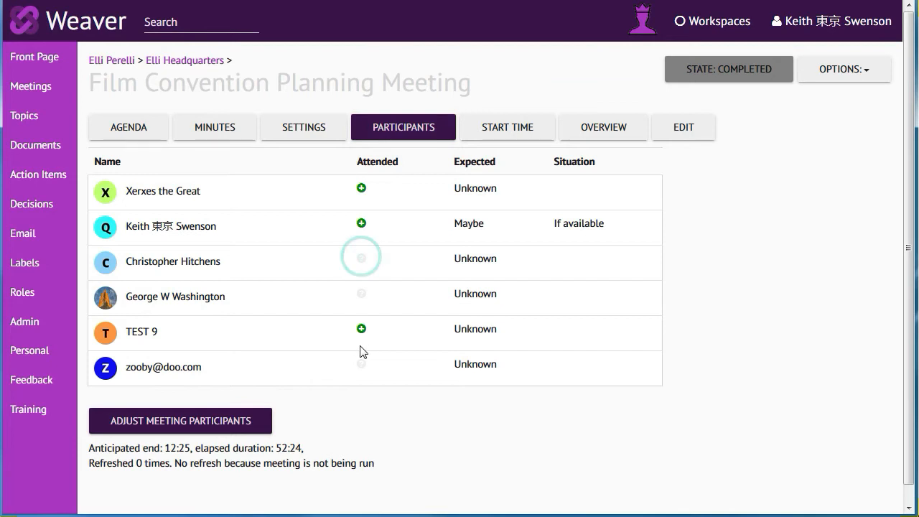
click(362, 365)
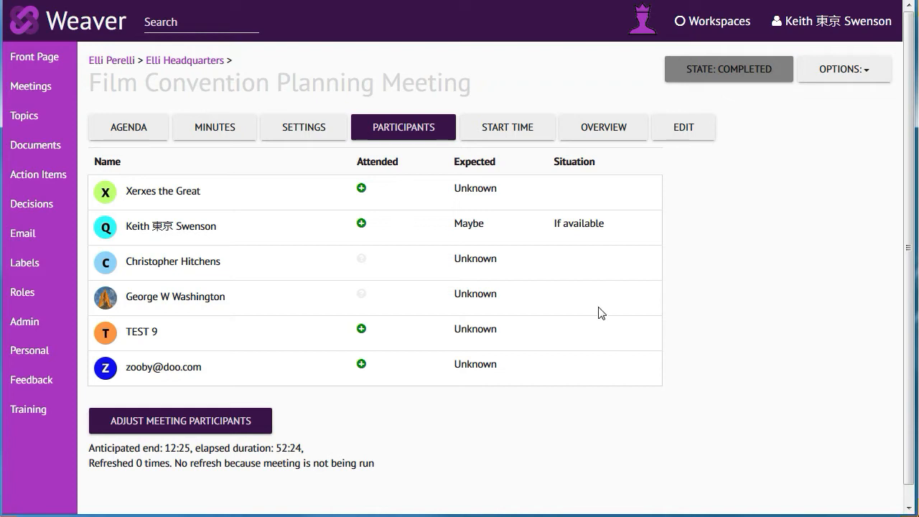
Step: Review the meeting's proposed start times and show its scheduled time in the participants' time zones
click(503, 132)
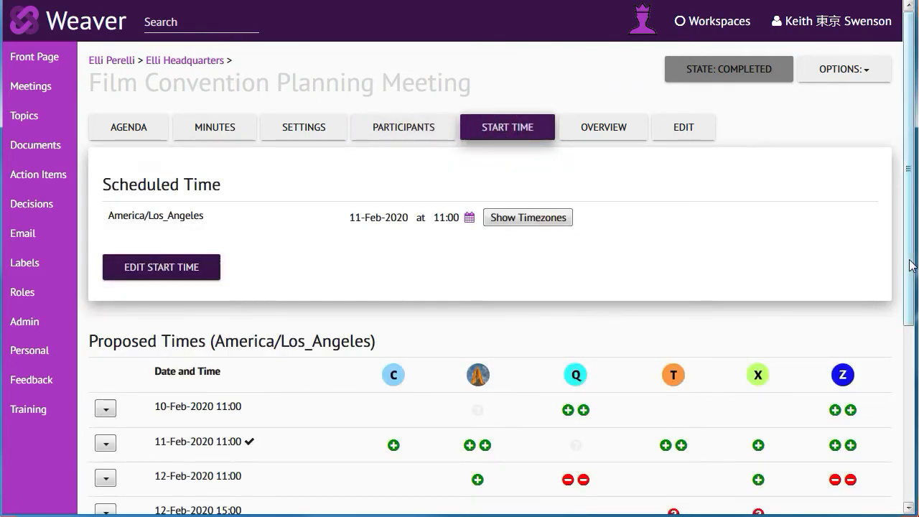
drag(908, 256, 906, 406)
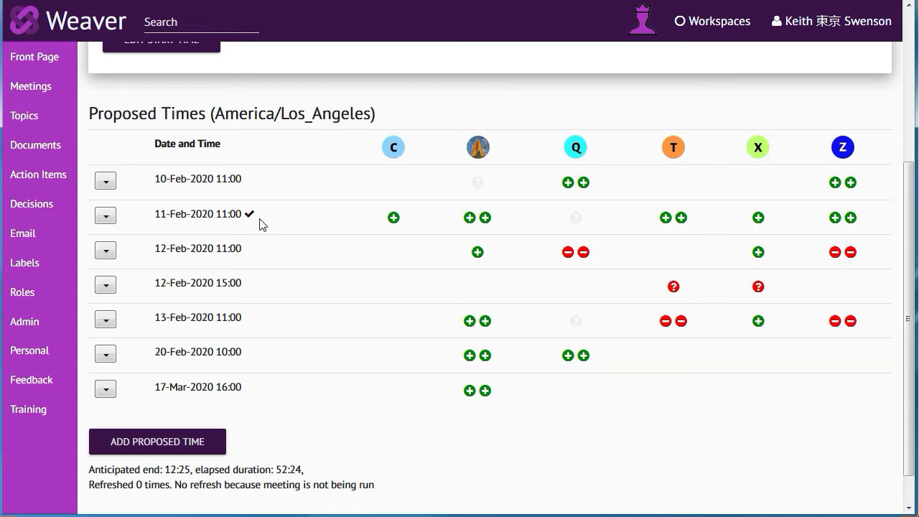
drag(909, 322, 912, 183)
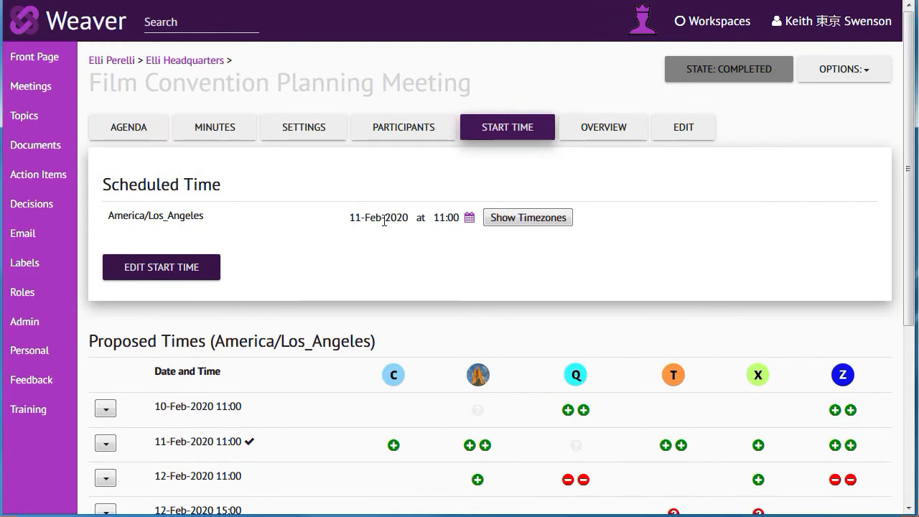
click(501, 219)
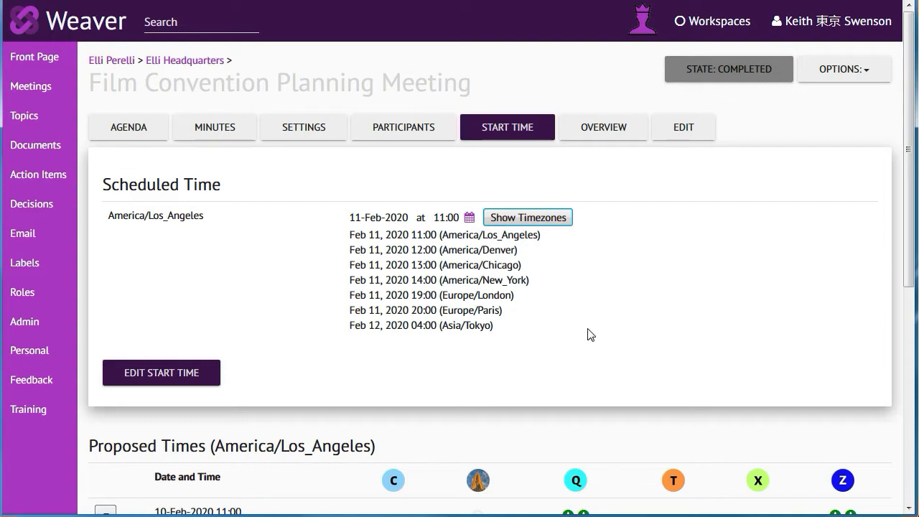
Step: Review the meeting's overview of its status and of the planned and used time for each agenda item
click(595, 129)
drag(907, 217, 902, 278)
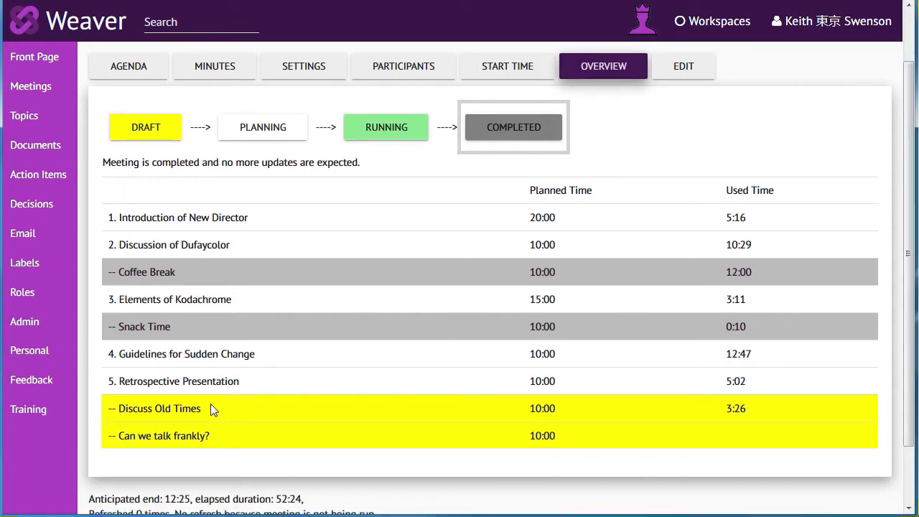
Step: Open the meeting for editing and examine the details of Discussion of Dufaycolor, Coffee Break and Elements of Kodachrome
click(685, 69)
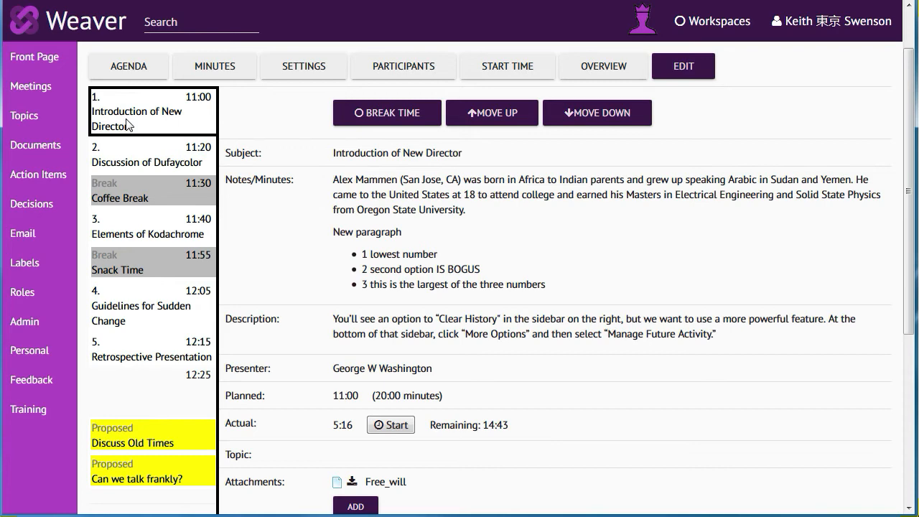
click(126, 164)
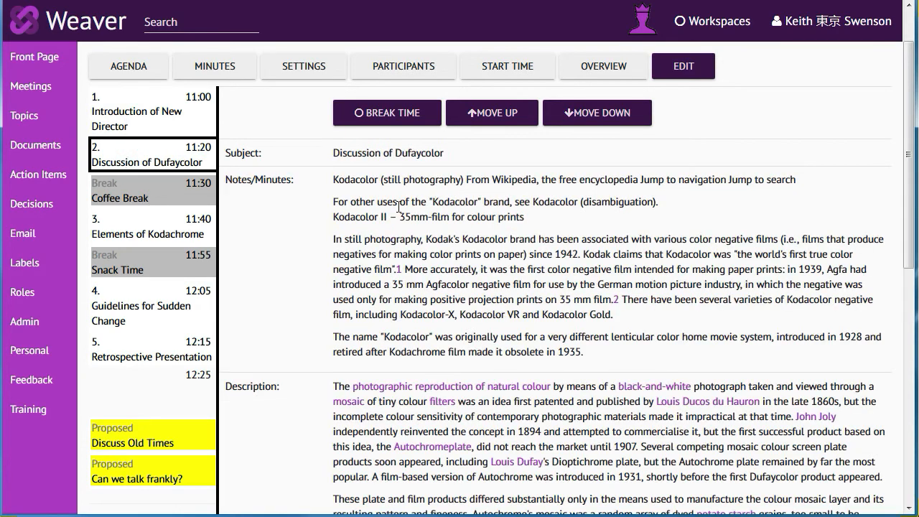
drag(908, 222, 891, 163)
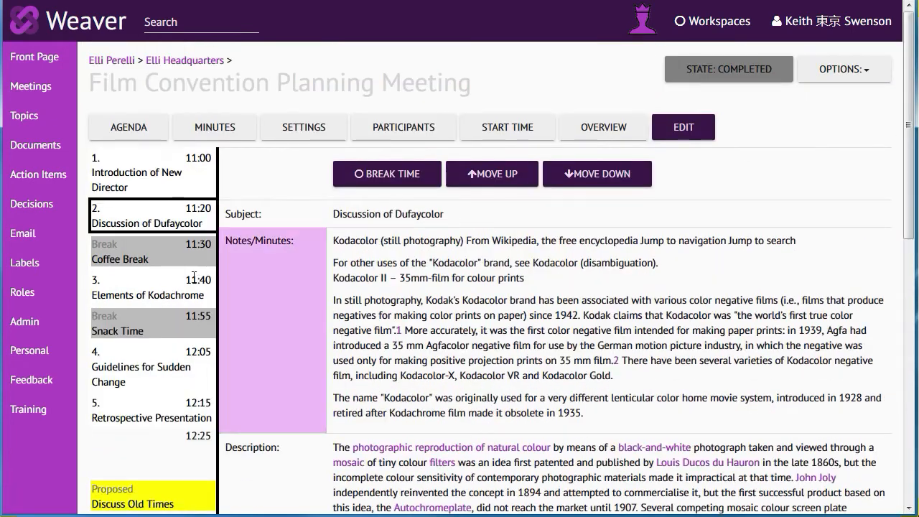
click(124, 257)
click(121, 292)
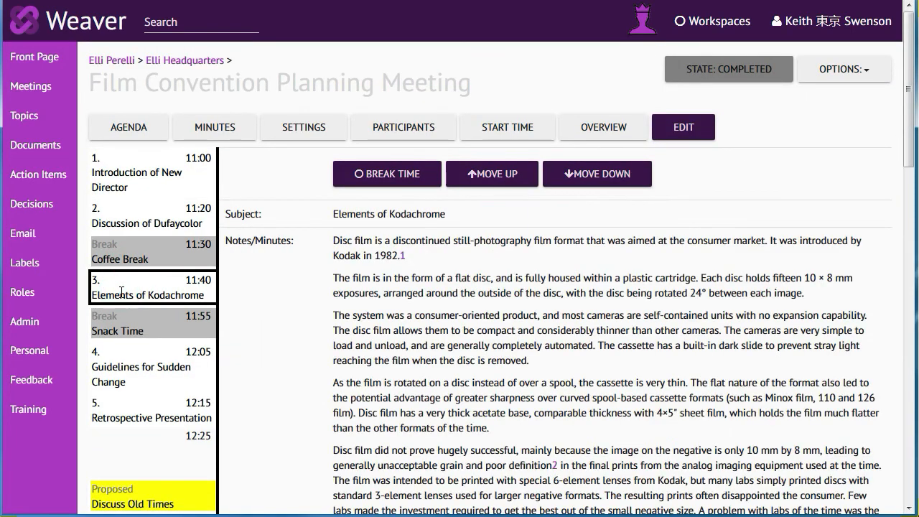
Step: Move the agenda item Guidelines for Sudden Change ahead of Snack Time and check the order in the agenda
click(114, 373)
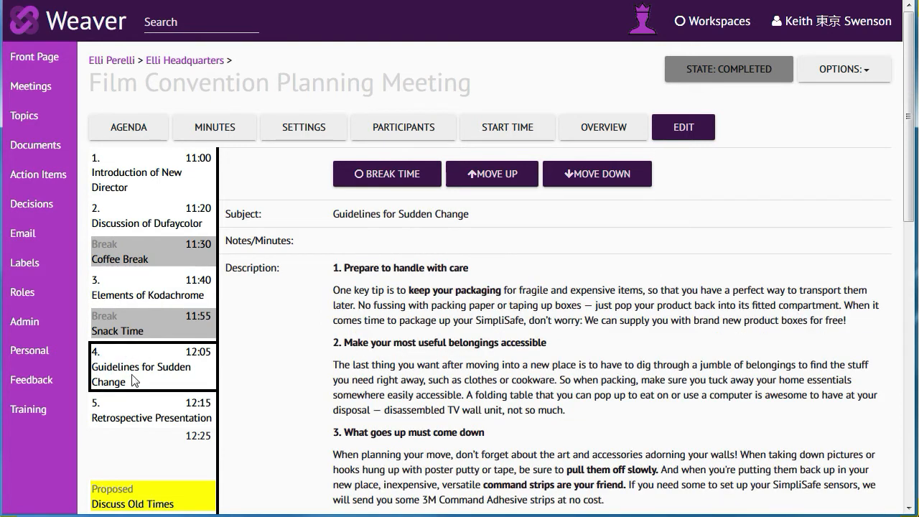
click(504, 174)
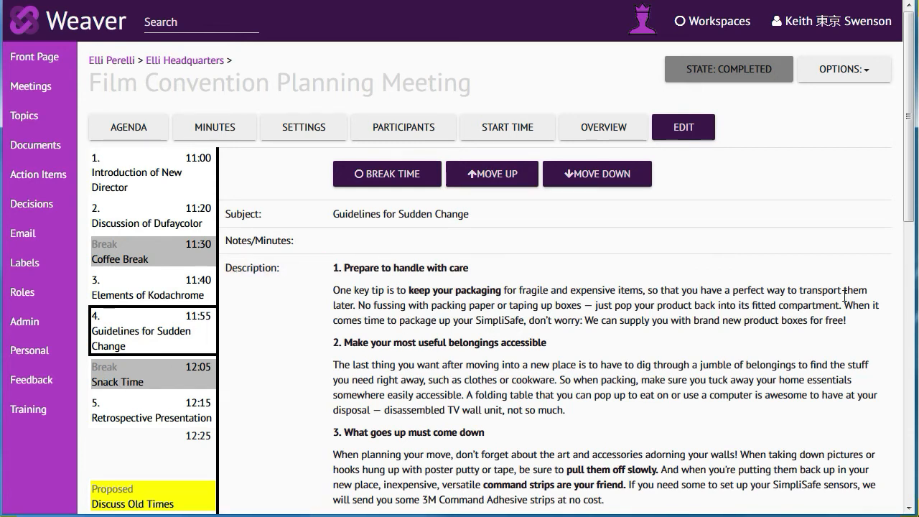
drag(911, 219, 831, 196)
click(134, 137)
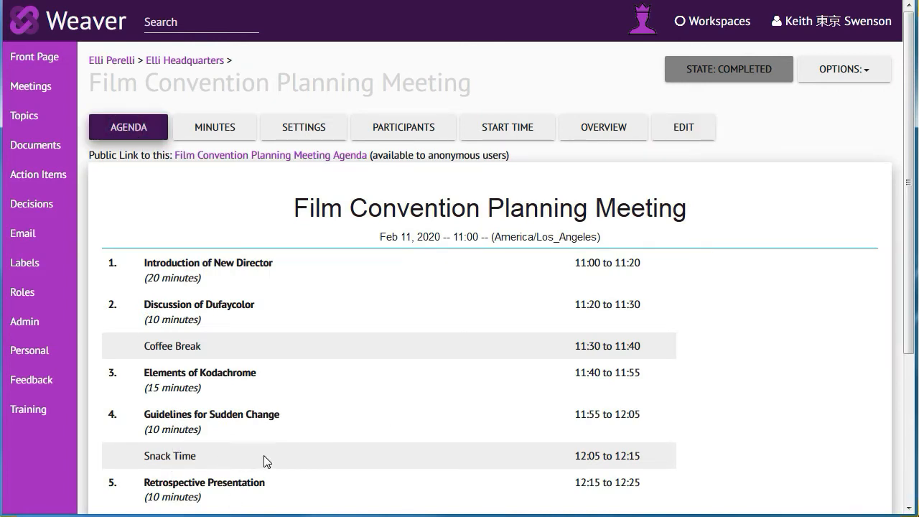
Step: Open the meeting for editing and examine the details of Guidelines for Sudden Change, from its description down to the timing and attachments
click(681, 127)
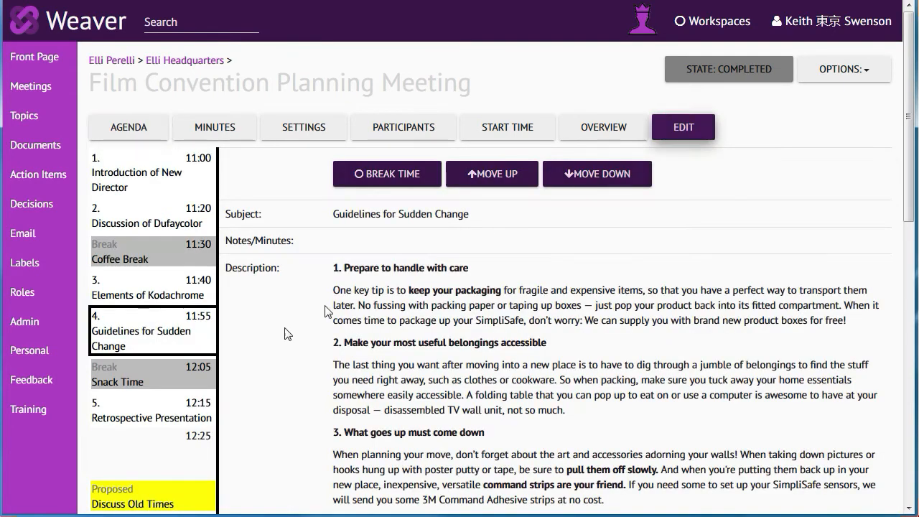
click(359, 244)
click(367, 236)
click(772, 325)
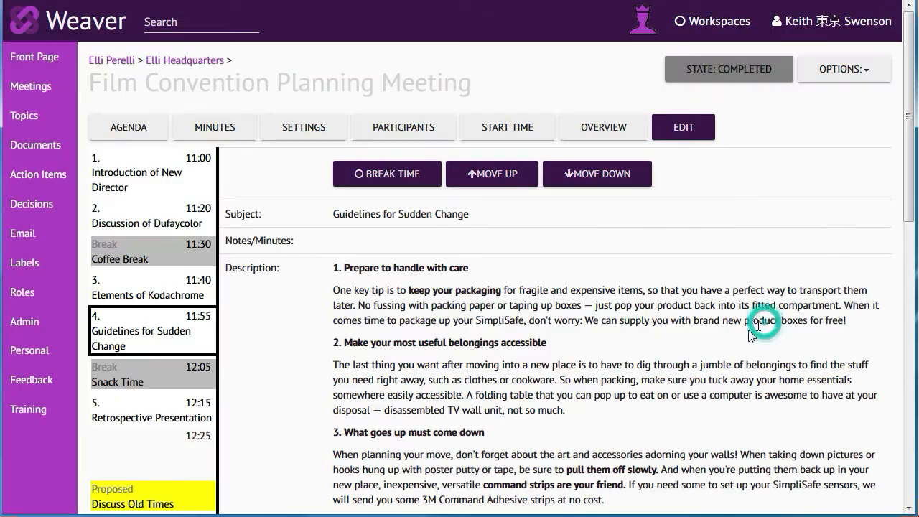
scroll(912, 223, down, 1)
scroll(912, 223, down, 4)
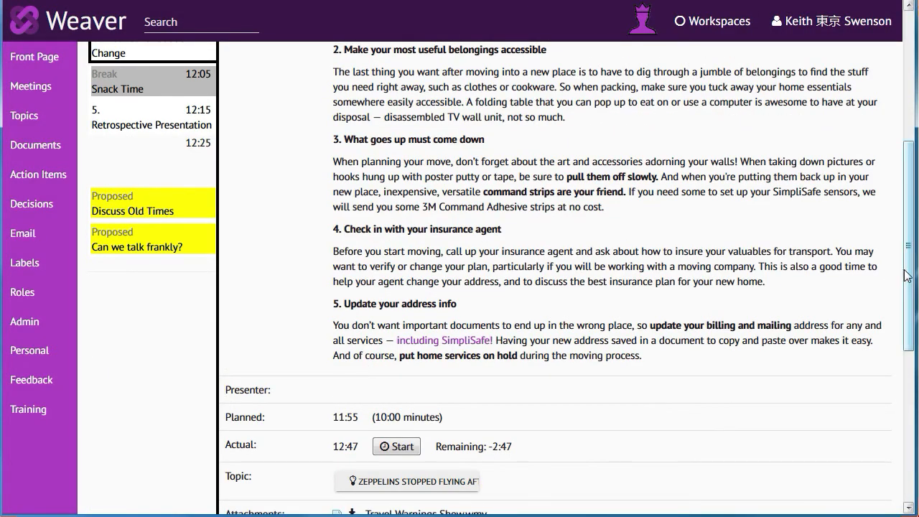
scroll(912, 275, up, 3)
Step: Accept the proposed agenda items Discuss Old Times and Can we talk frankly? into the meeting's agenda
click(154, 375)
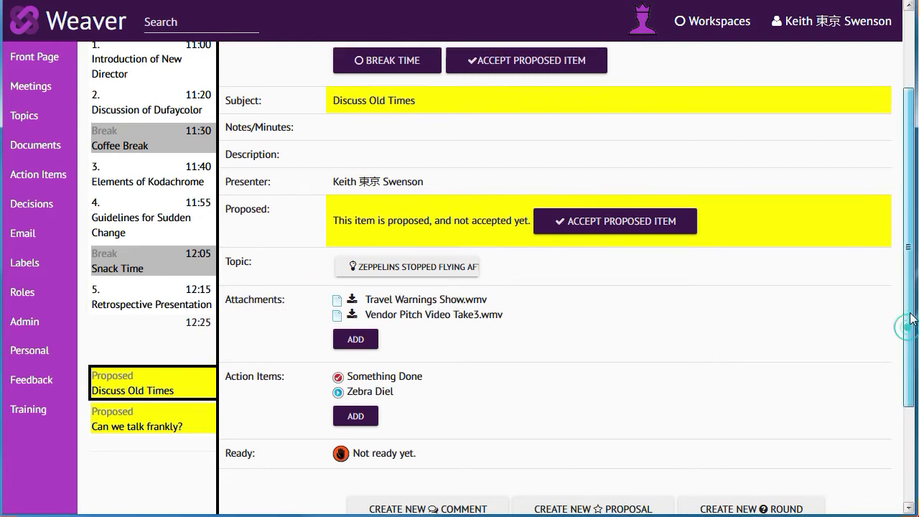
scroll(907, 327, up, 1)
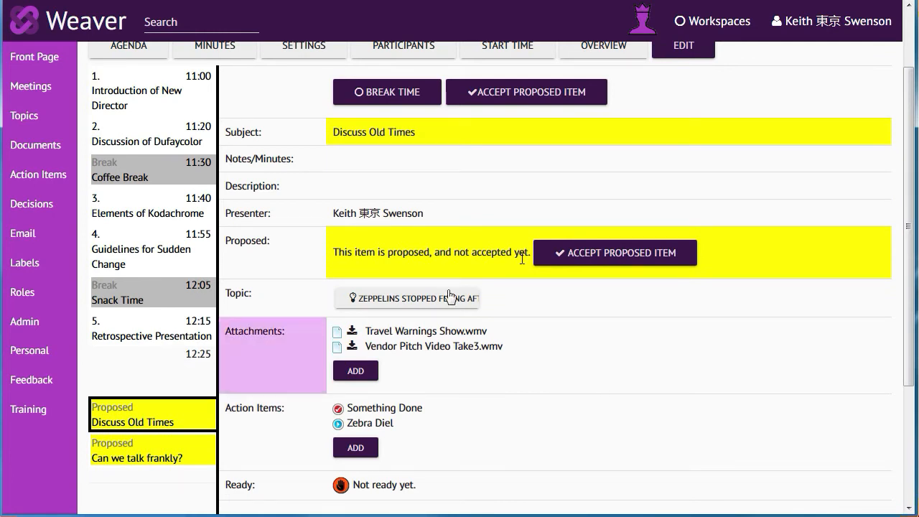
click(559, 255)
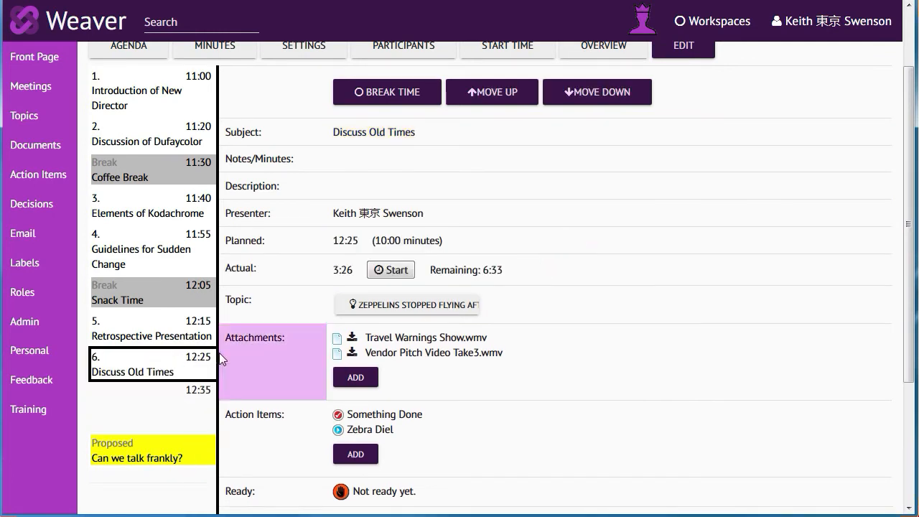
click(151, 455)
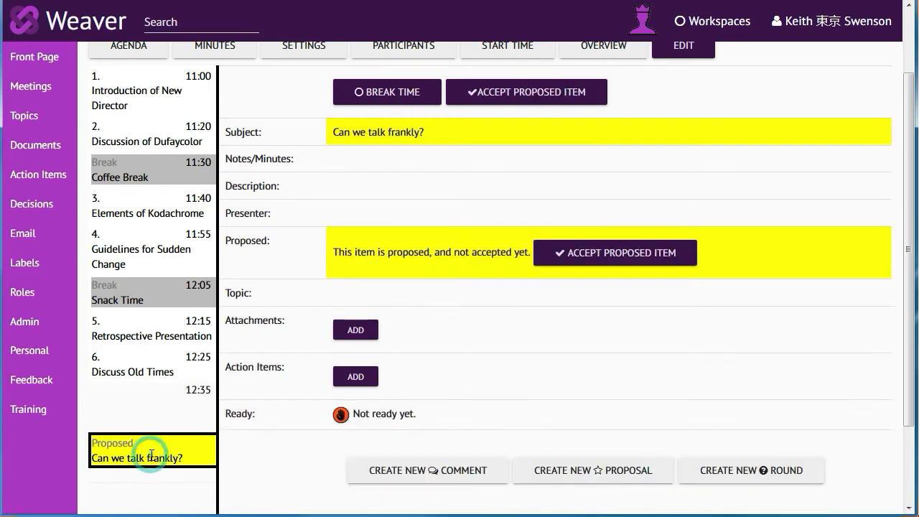
click(581, 255)
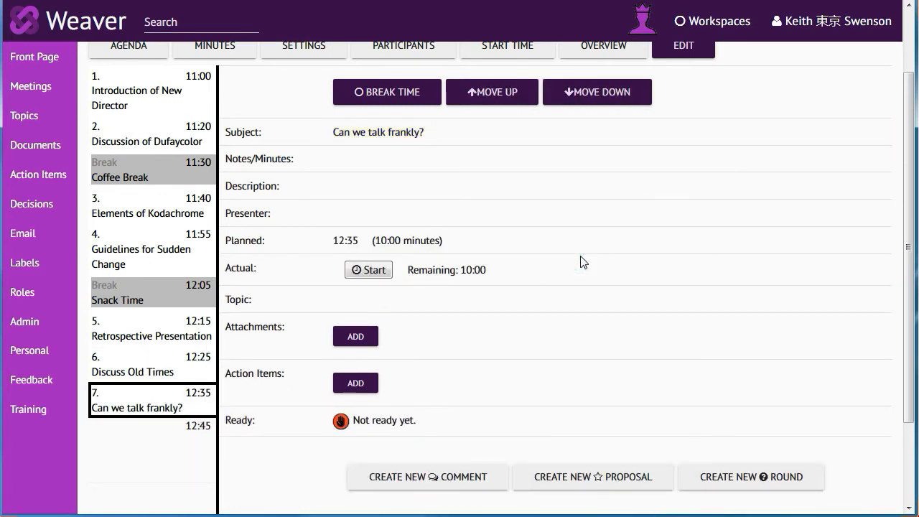
Step: Set the agenda item Can we talk frankly? back to Proposed (Not Accepted Yet) and save its settings
double_click(162, 408)
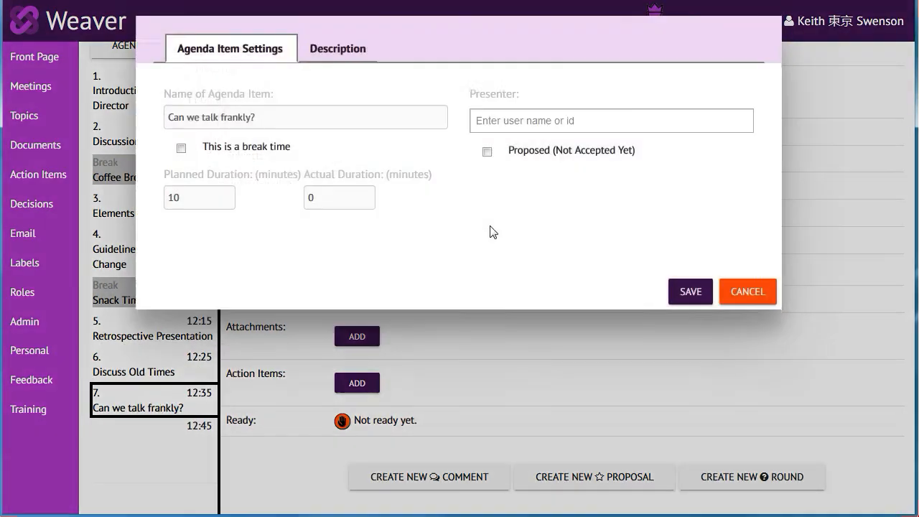
click(487, 154)
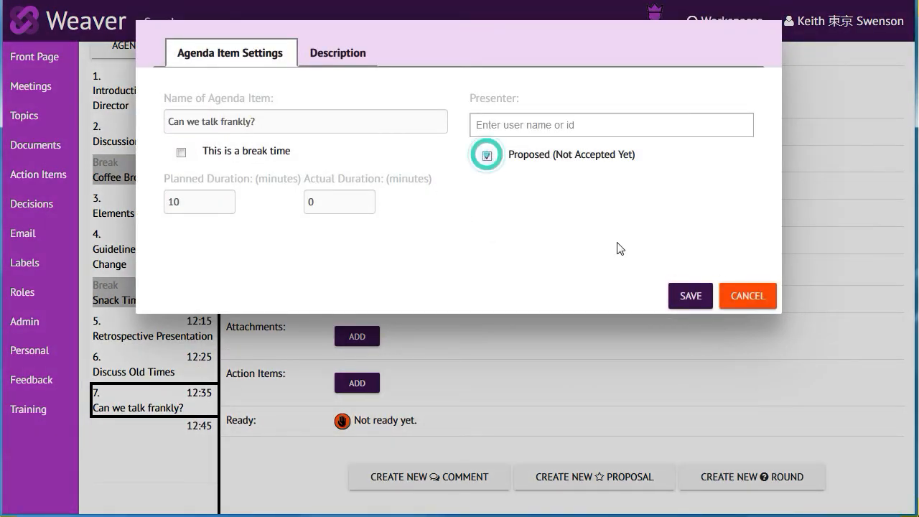
click(689, 296)
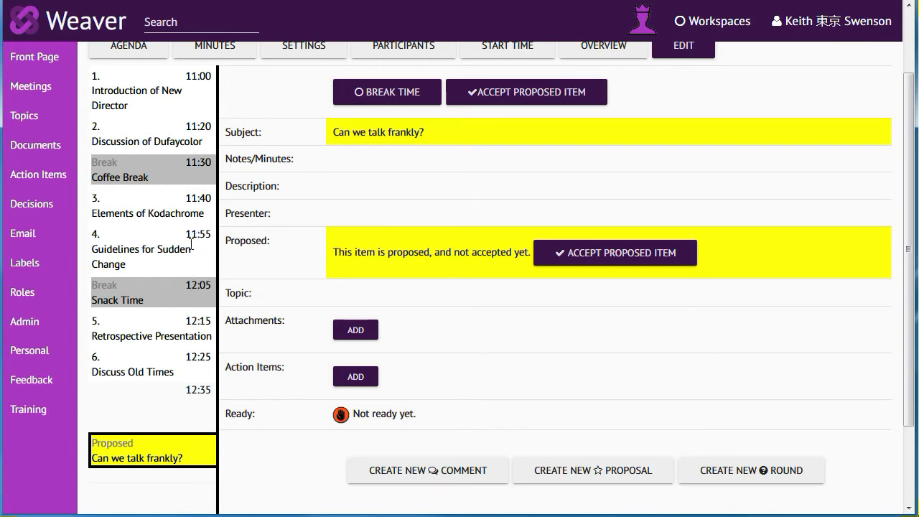
Step: Set the planned duration of Guidelines for Sudden Change to 15 minutes and check the agenda's times
click(131, 248)
scroll(399, 260, down, 5)
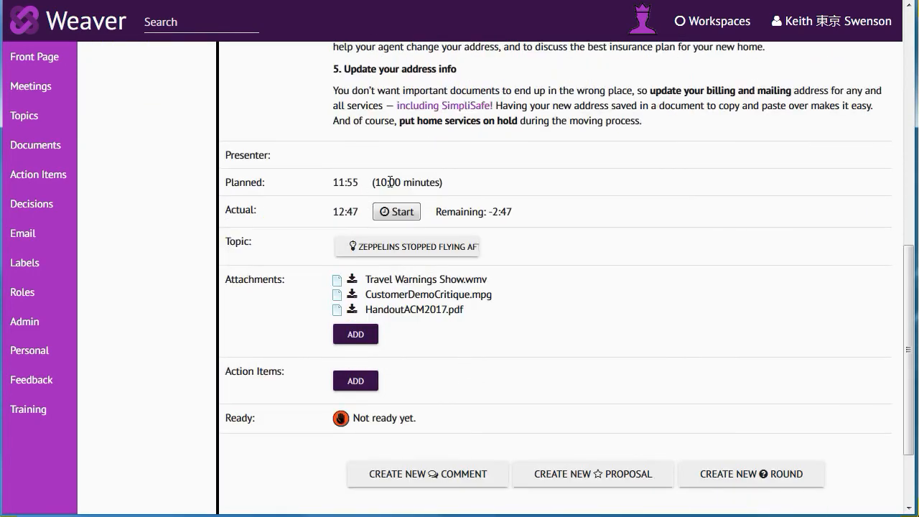
click(389, 182)
click(219, 205)
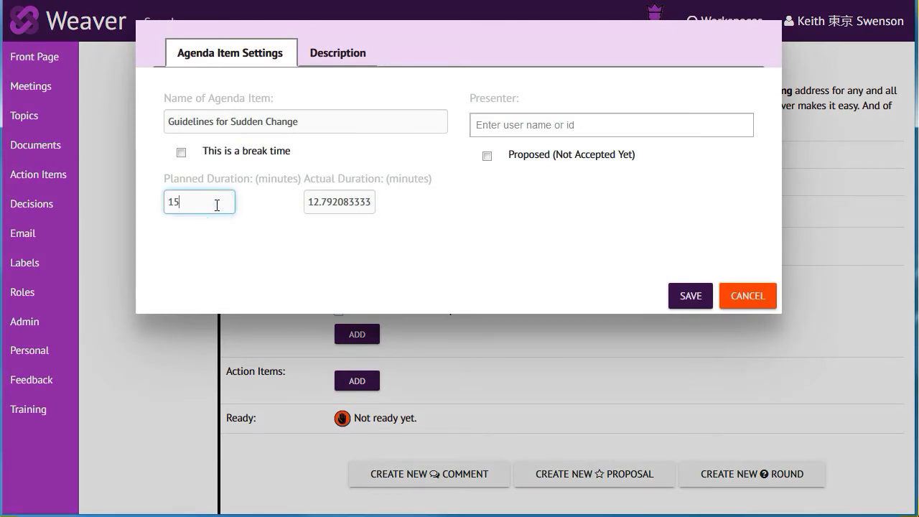
click(680, 294)
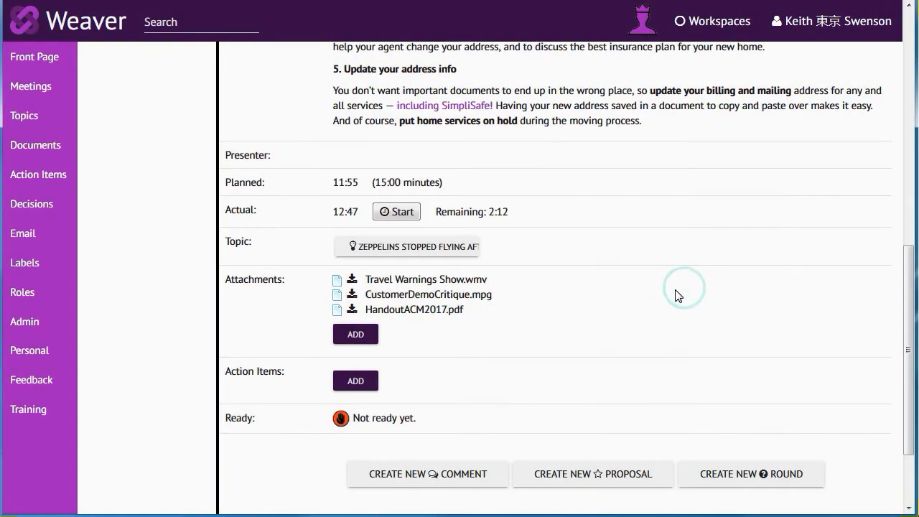
scroll(550, 251, up, 10)
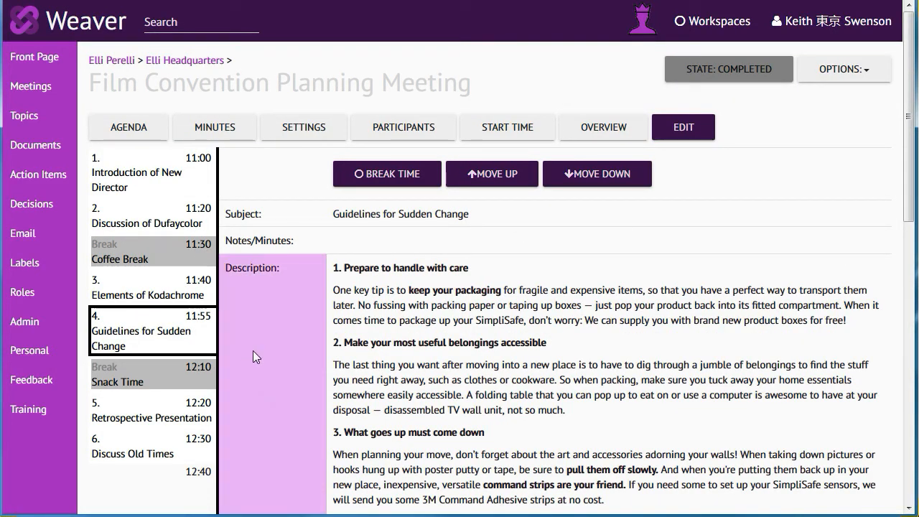
Step: Create a meeting named Board Meeting with the description "This is a get together to discuss latest events." and its date and time cleared
click(43, 92)
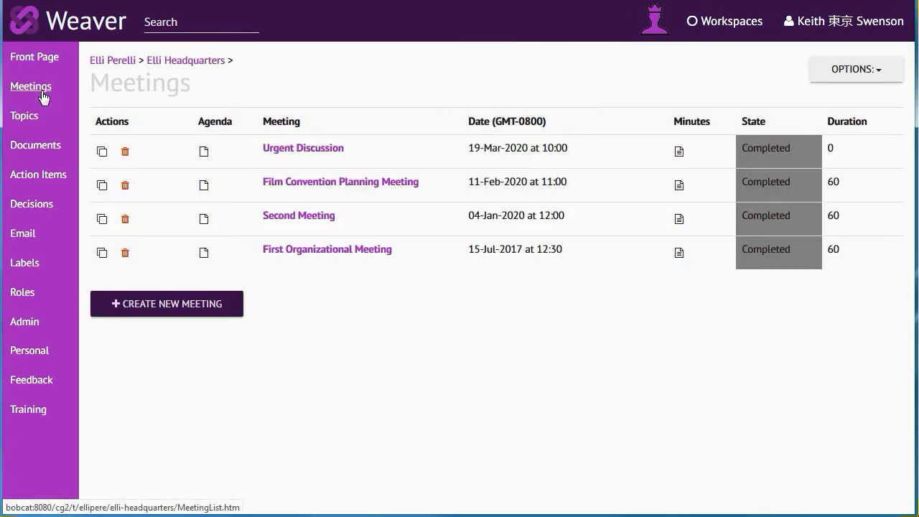
click(168, 306)
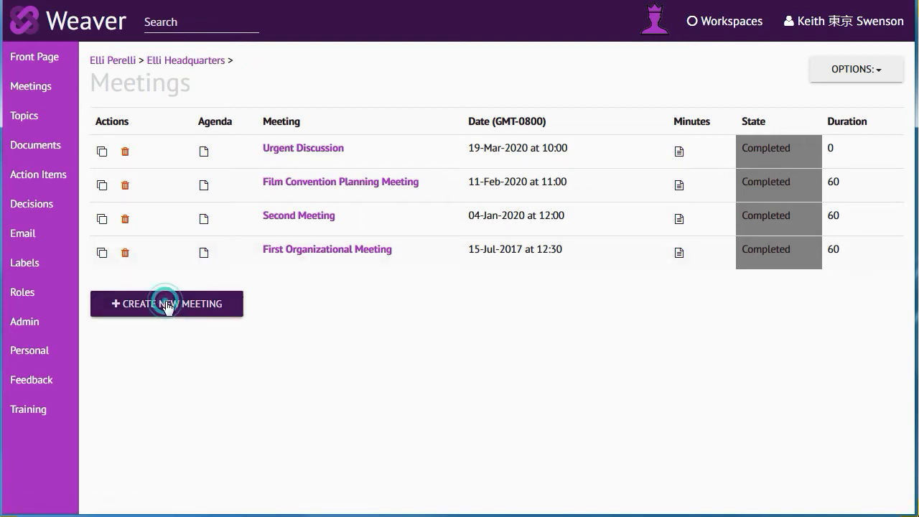
click(287, 136)
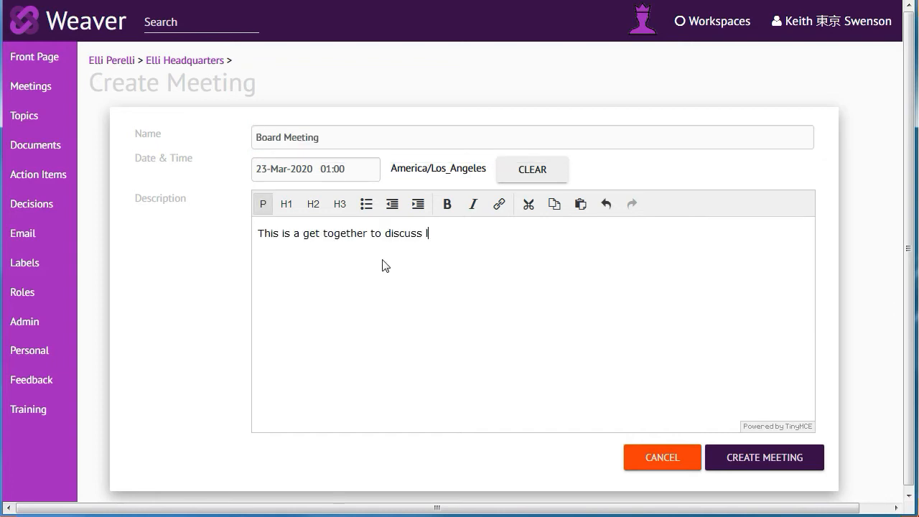
text(st events.)
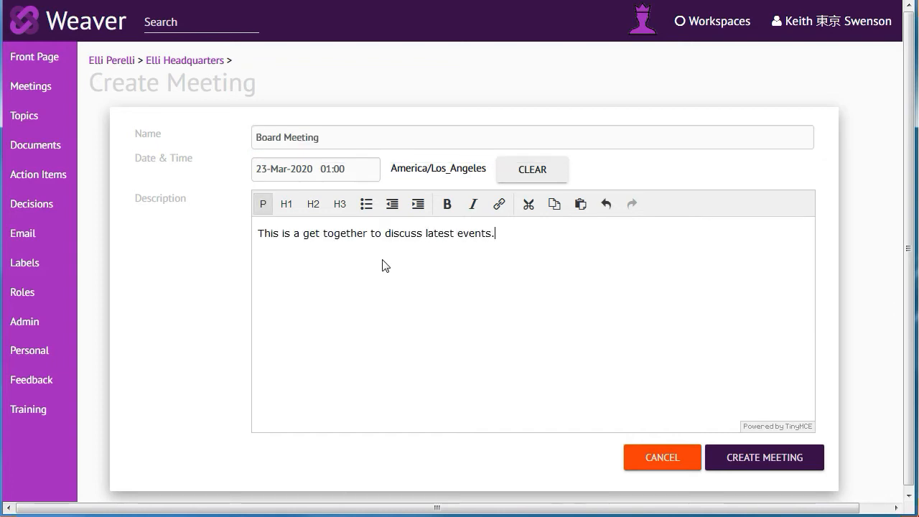
click(529, 169)
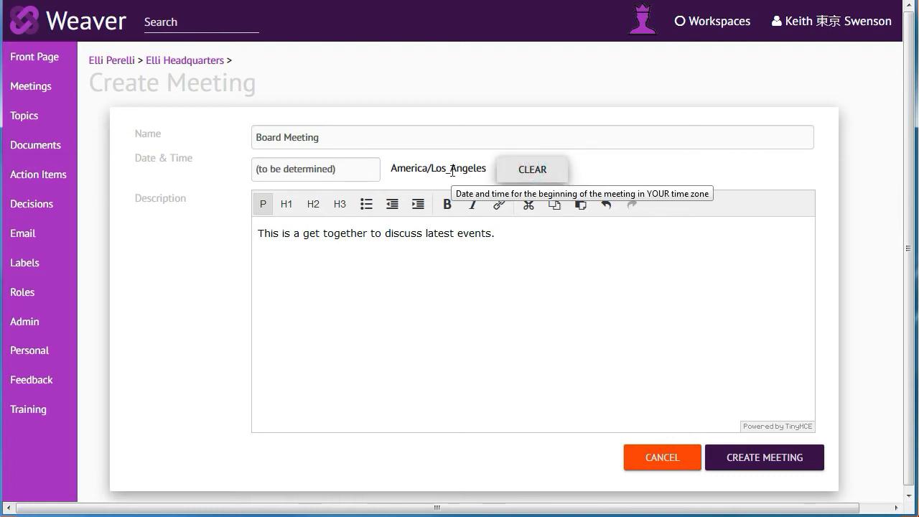
click(750, 464)
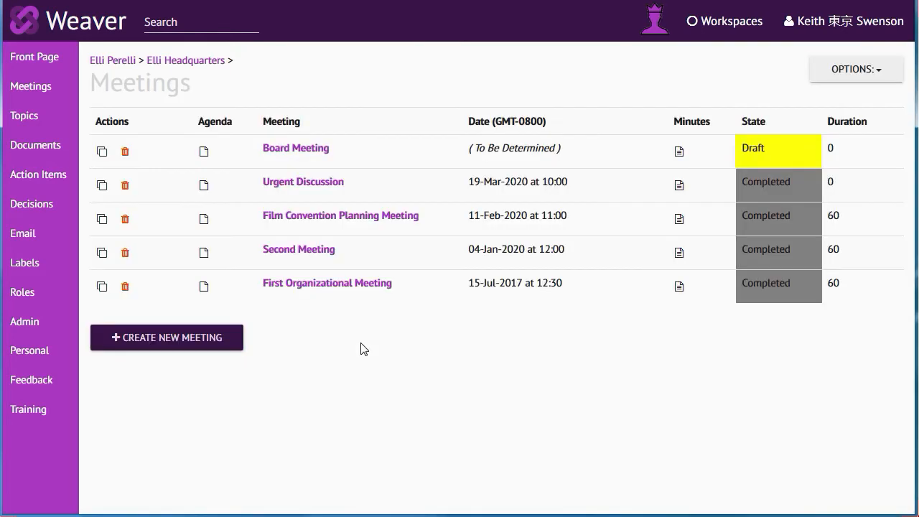
Step: Set the Board Meeting's total duration to 60 minutes, and open and save its description without edits
click(294, 151)
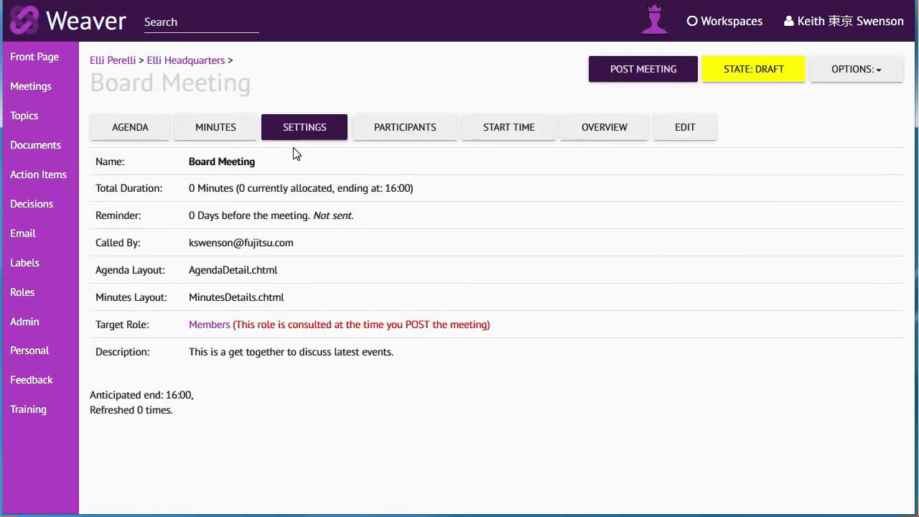
click(208, 188)
double_click(213, 211)
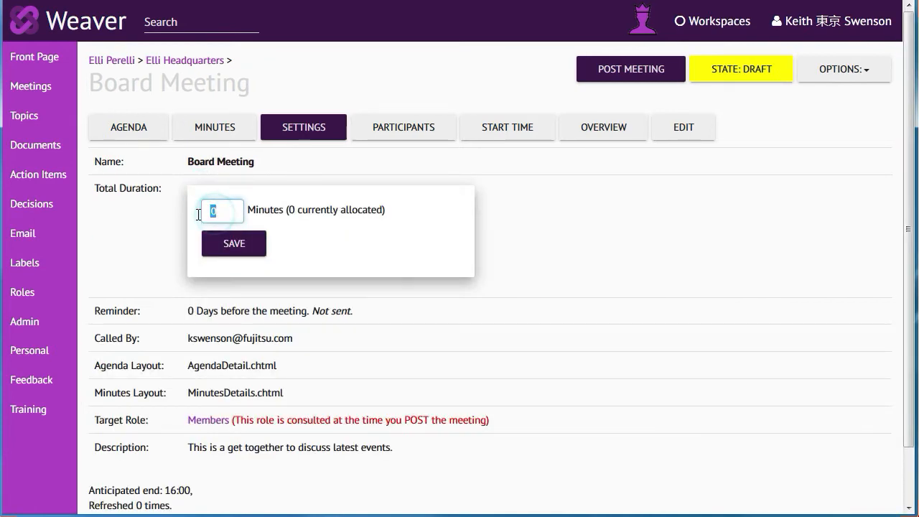
text(60)
click(234, 245)
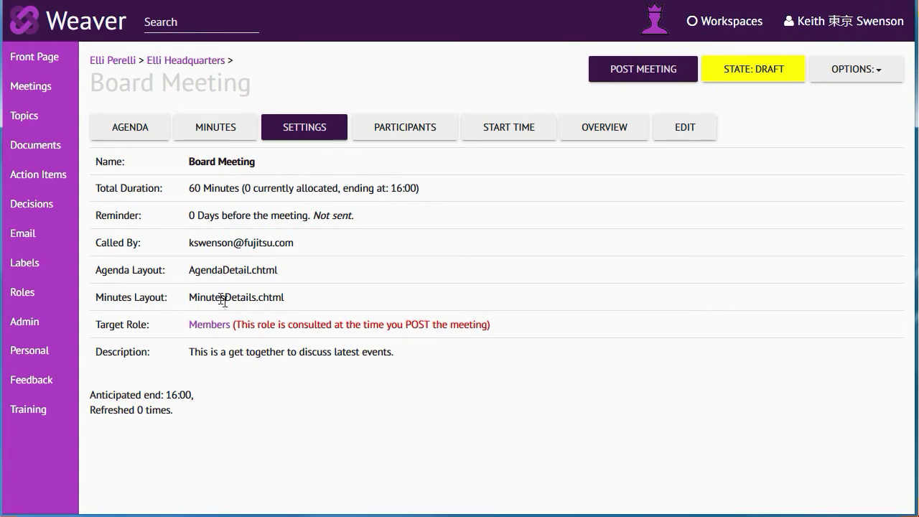
click(243, 354)
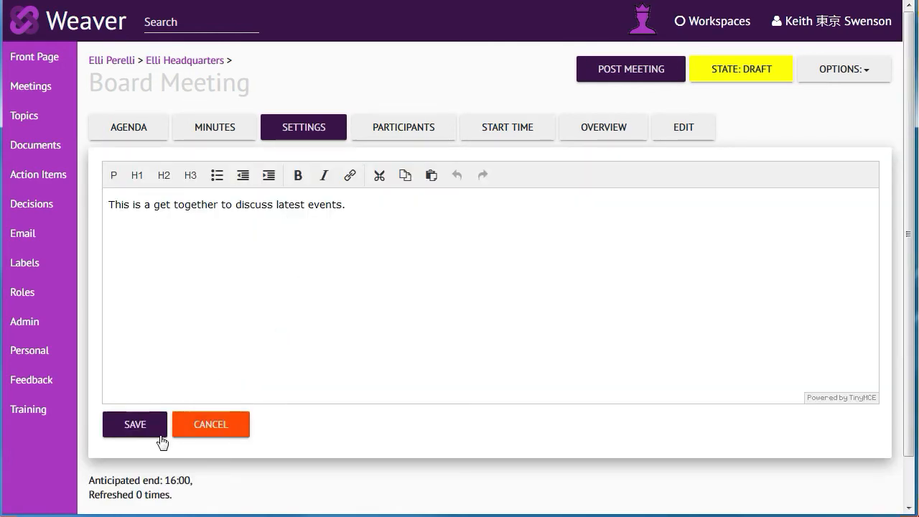
click(133, 428)
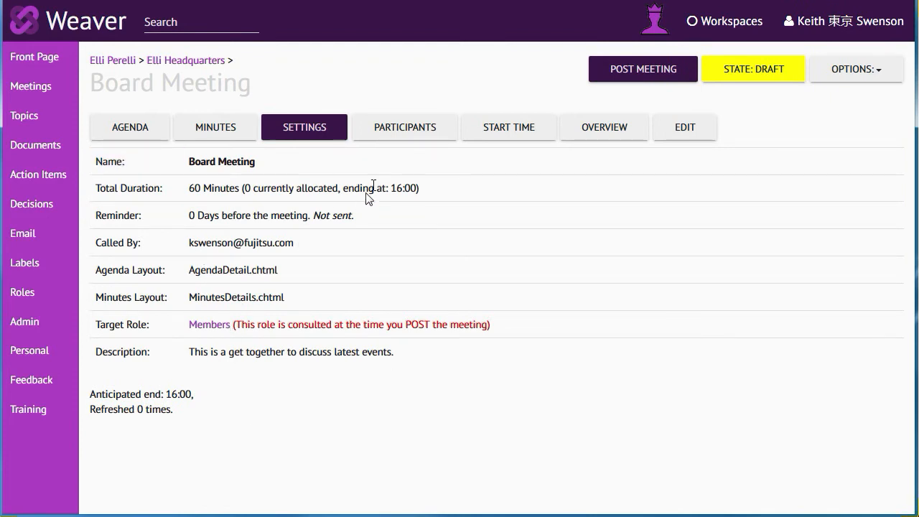
Step: Add George W Washington, Xerxes the Great and everyone from Members to the Board Meeting's participants and save the list
click(405, 130)
click(199, 207)
click(217, 260)
text(g)
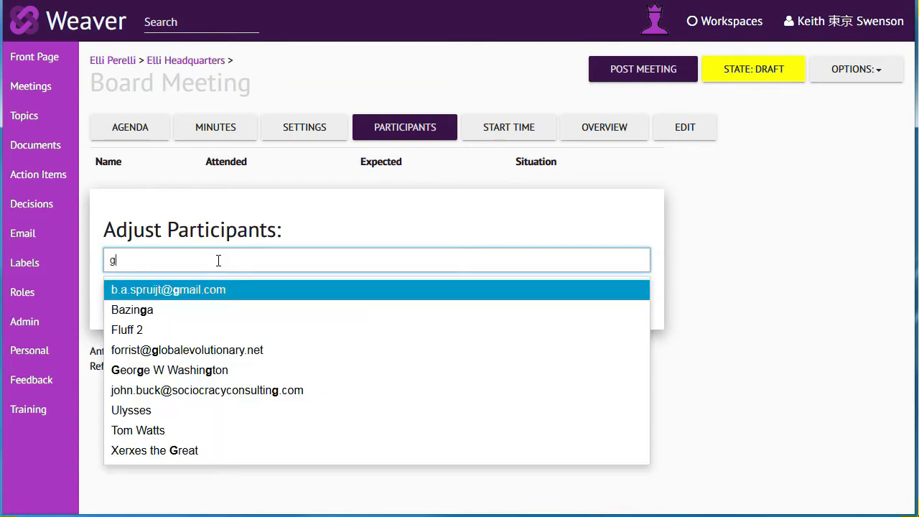
text(eo)
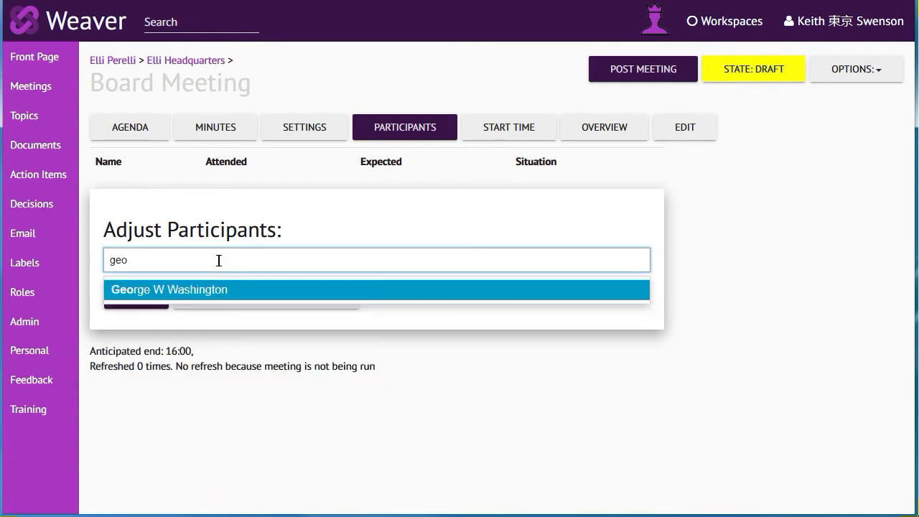
click(218, 294)
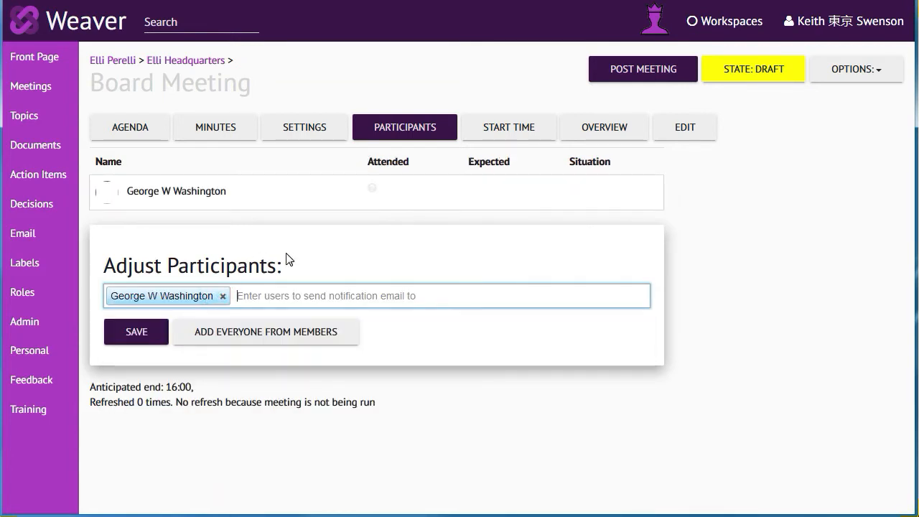
text(tho)
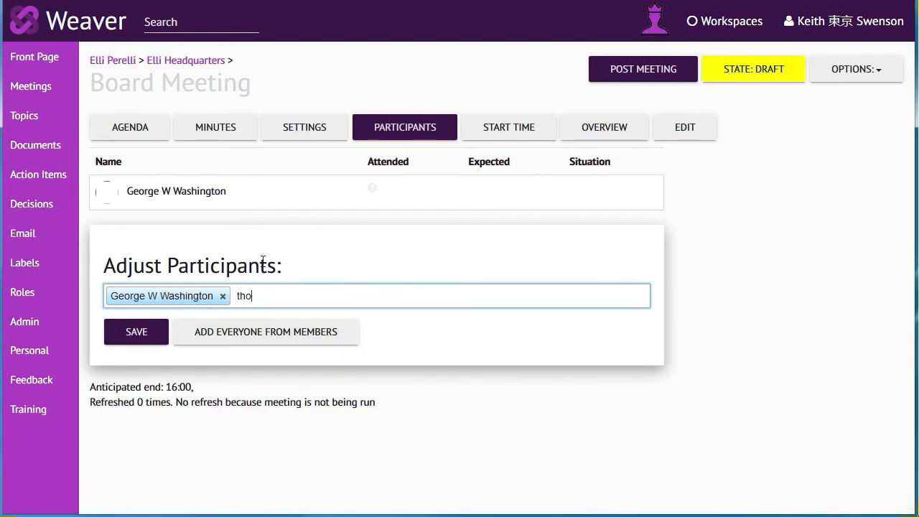
key(BackSpace)
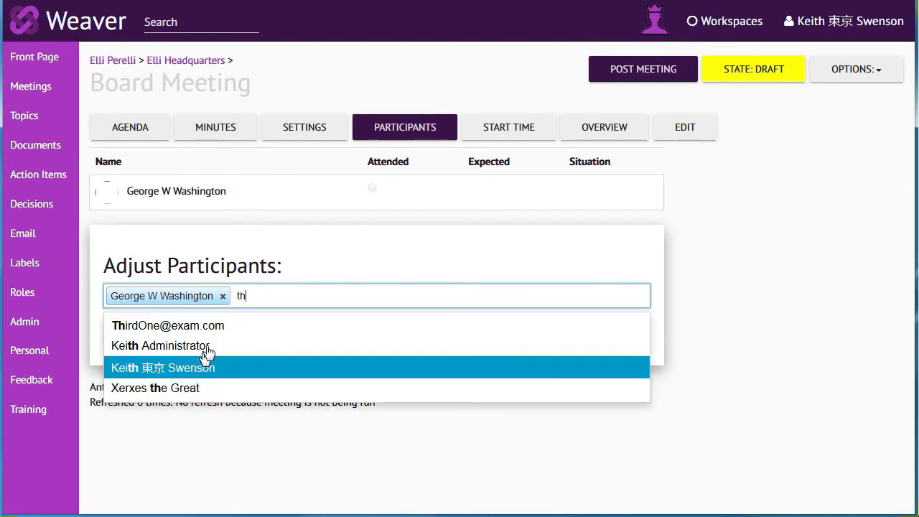
click(196, 388)
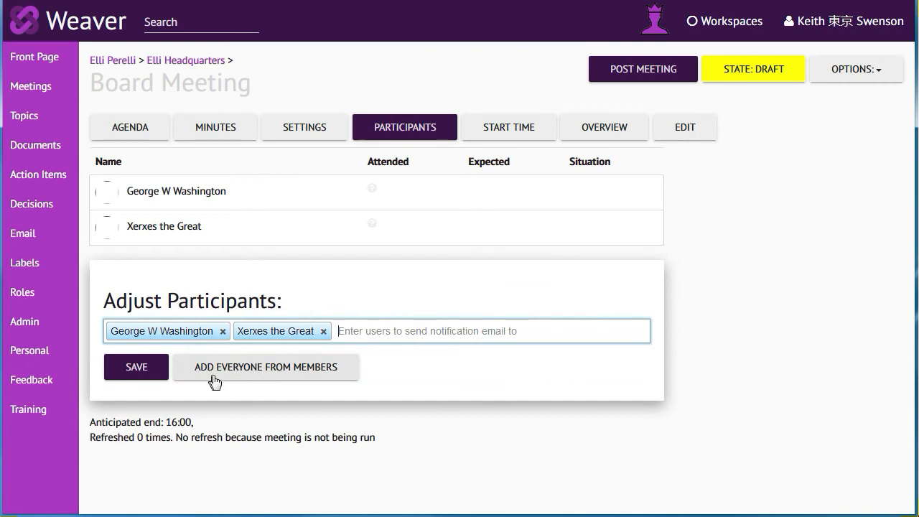
click(255, 374)
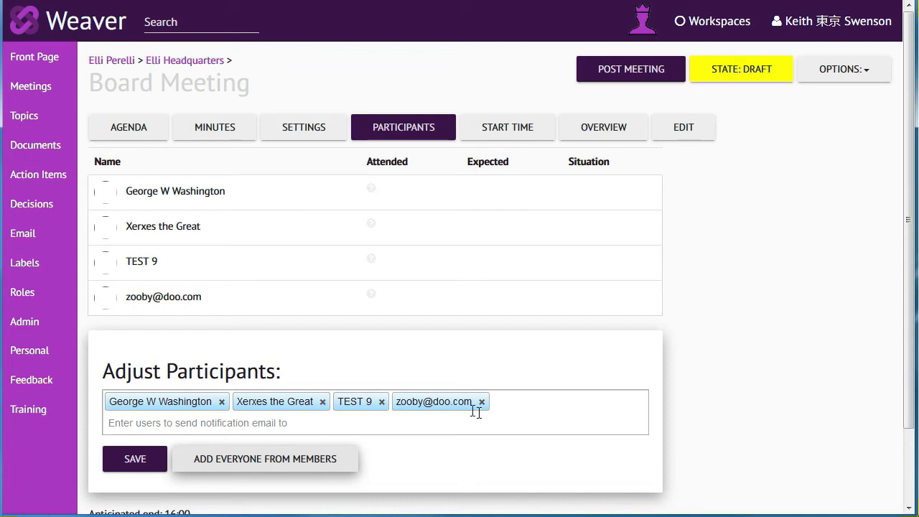
click(137, 462)
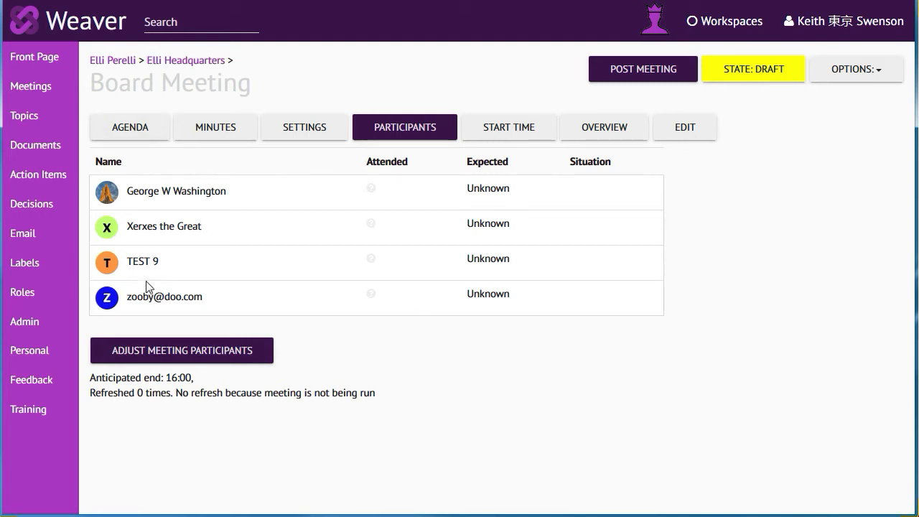
Step: Toggle the attended mark of the first two Board Meeting participants on and back off
click(370, 188)
click(371, 224)
click(372, 224)
click(372, 189)
Step: Set the Board Meeting's scheduled start time to 25-Mar-2020 at 12:00 and save it
click(517, 132)
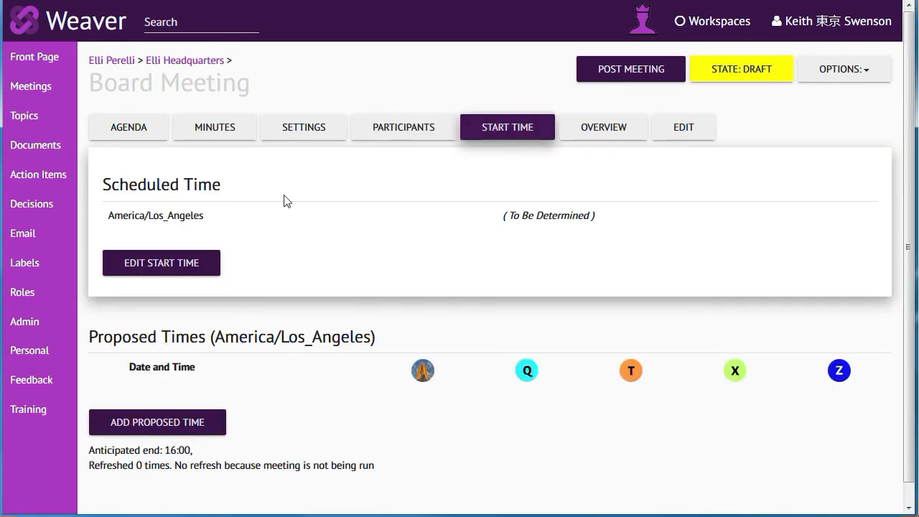
click(166, 263)
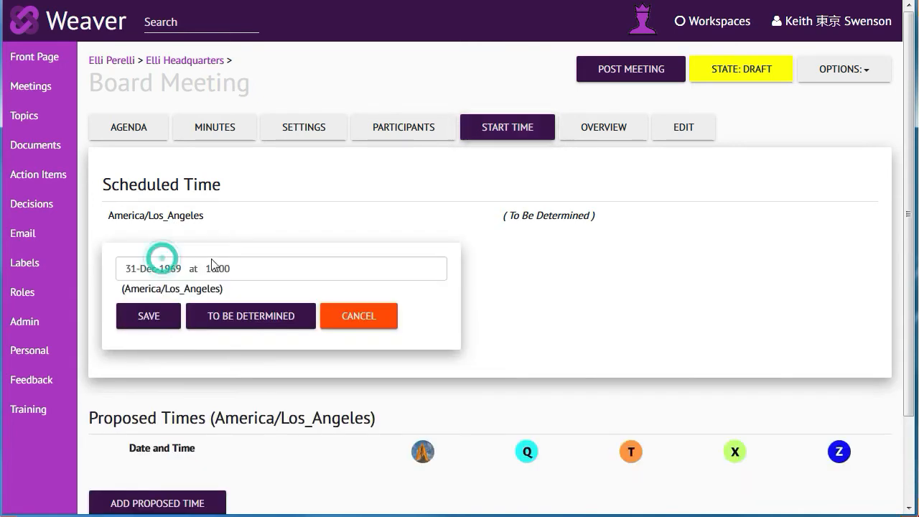
click(186, 268)
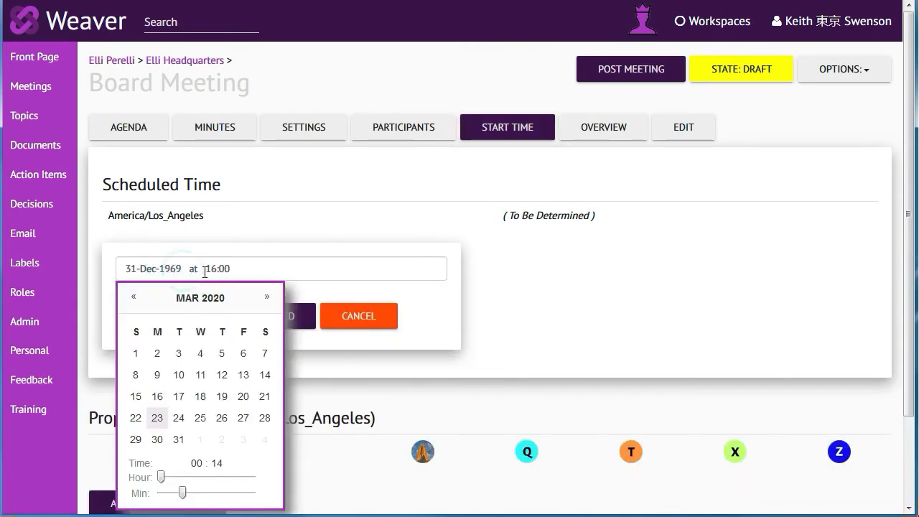
click(201, 417)
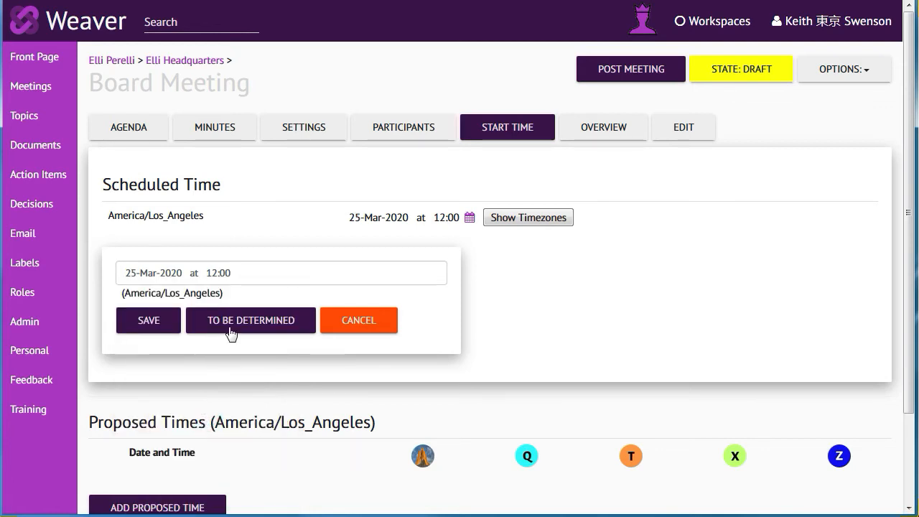
click(157, 323)
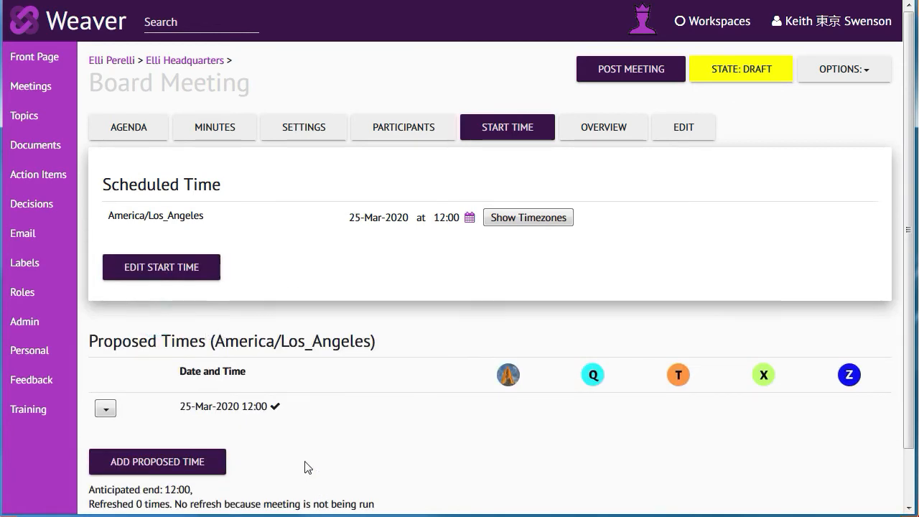
Step: Add 26-Mar-2020 12:00 and 31-Mar-2020 12:00 to the Board Meeting's proposed times
click(180, 464)
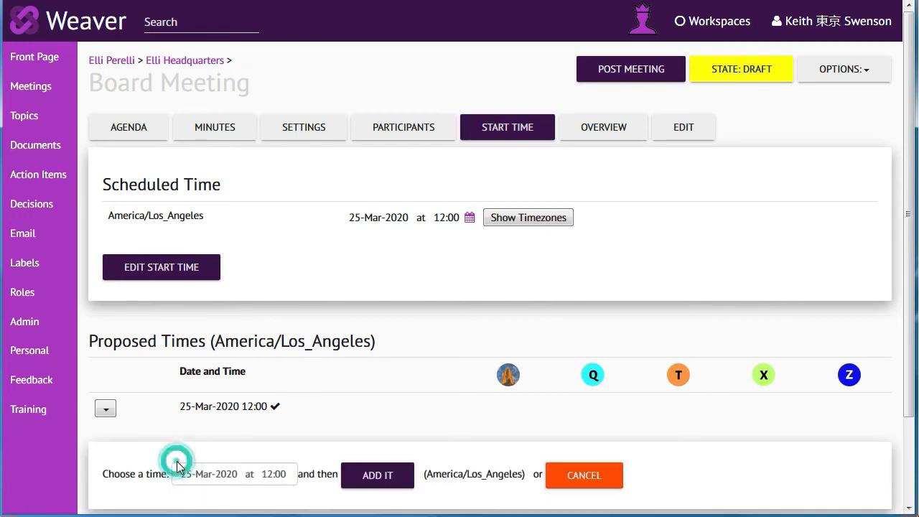
click(244, 475)
click(281, 371)
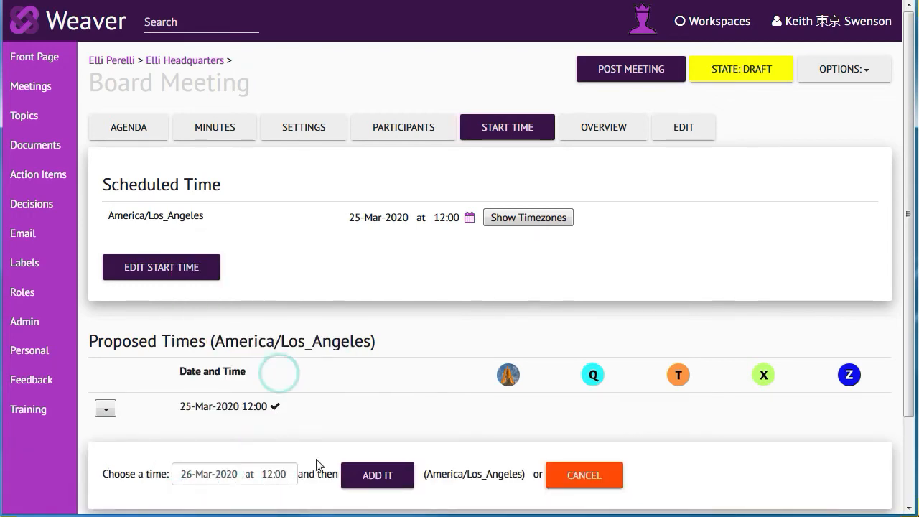
click(368, 476)
scroll(294, 445, down, 1)
click(156, 420)
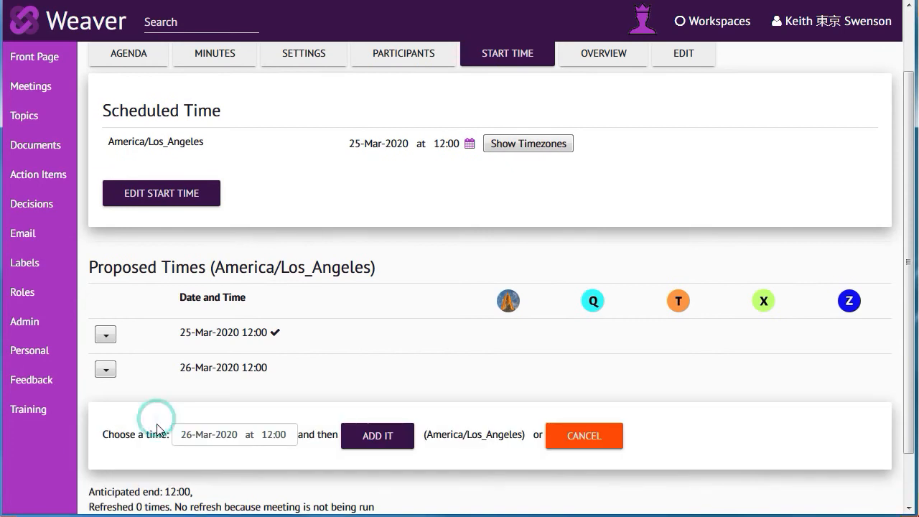
click(245, 435)
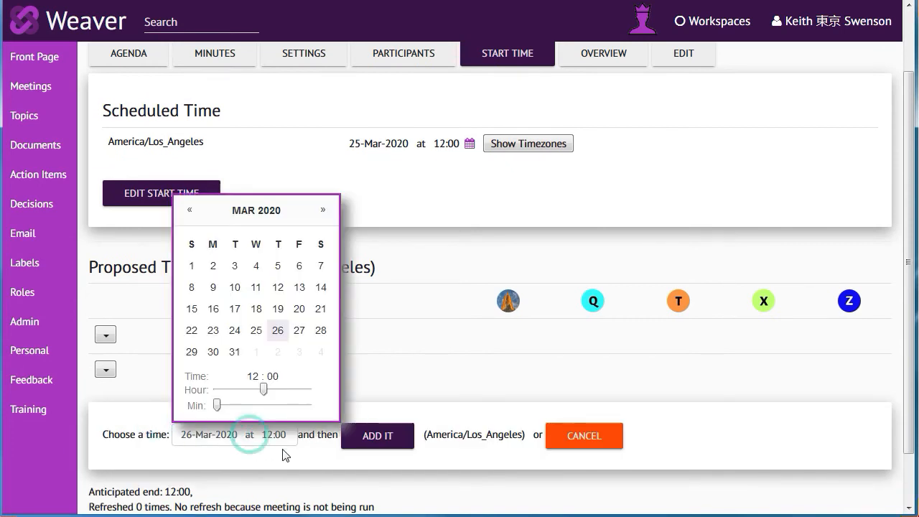
click(234, 352)
click(361, 435)
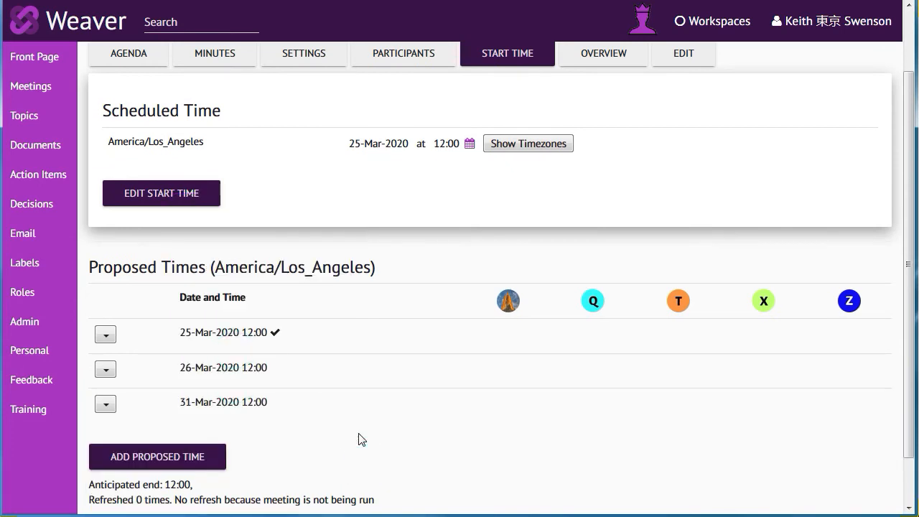
Step: For the first participant, mark 25-Mar and 26-Mar as Good Time and 31-Mar as Conflict at that Time
click(510, 334)
click(529, 355)
click(508, 359)
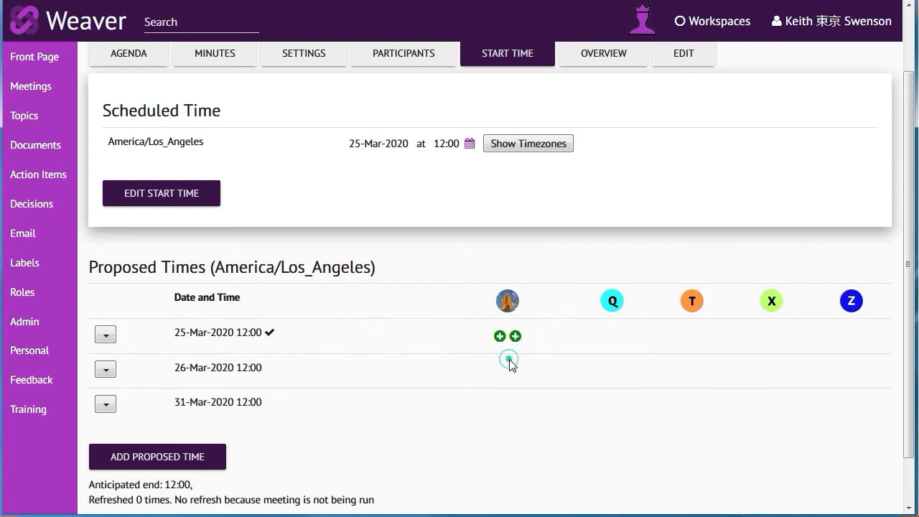
click(527, 392)
click(506, 408)
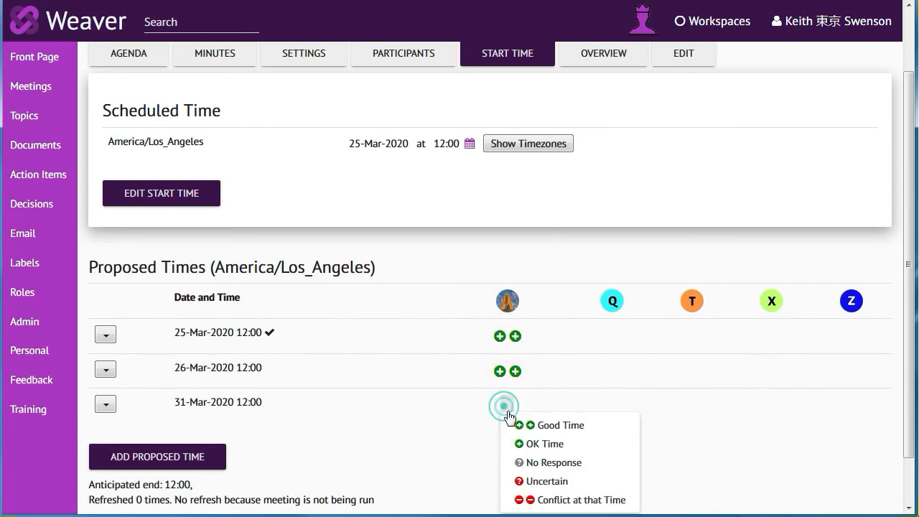
click(520, 500)
Step: Mark participant Q as OK Time for 26-Mar and Good Time for 25-Mar, and participant X as OK Time for 25-Mar
click(609, 370)
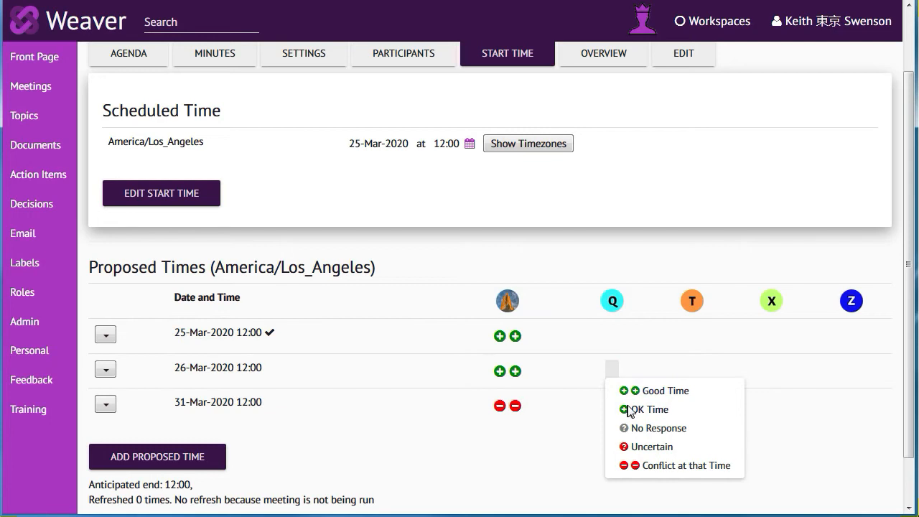
click(629, 410)
click(611, 335)
click(632, 353)
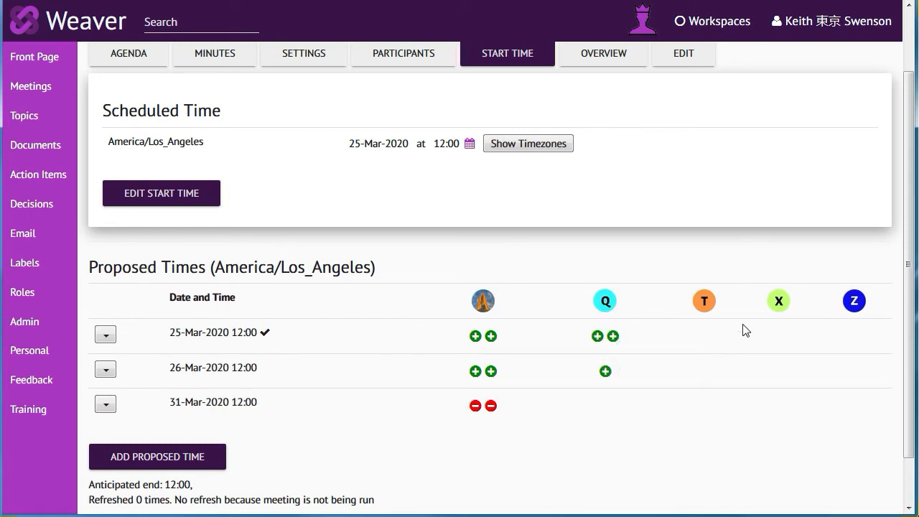
click(780, 336)
click(802, 375)
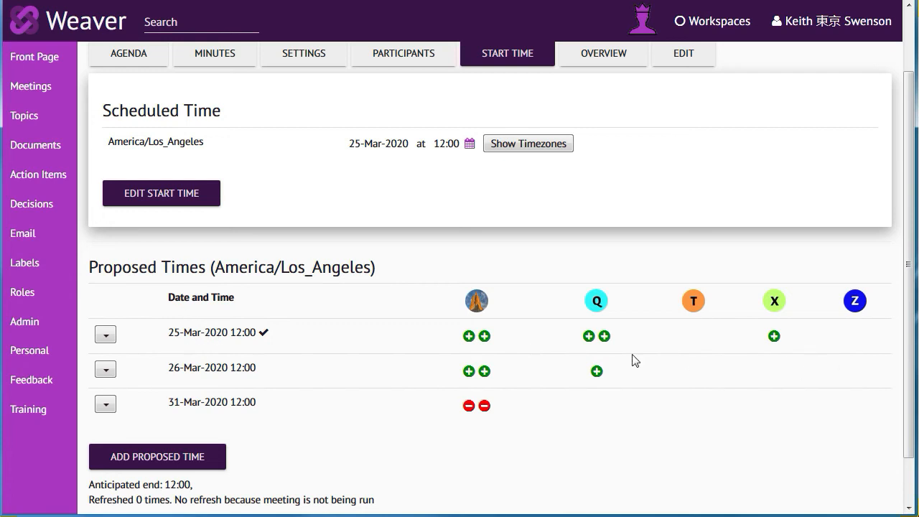
Step: Look at the actions available for the 25-Mar-2020 12:00 proposed time without choosing any
click(106, 336)
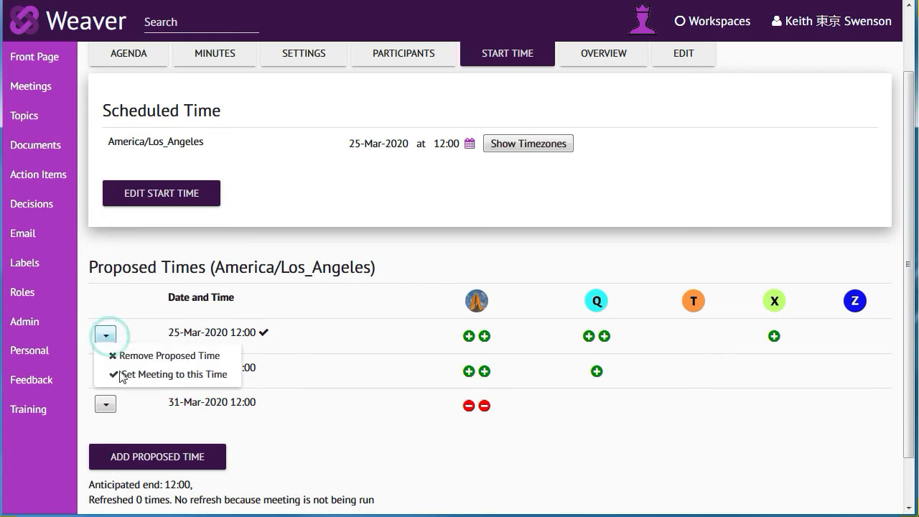
click(306, 310)
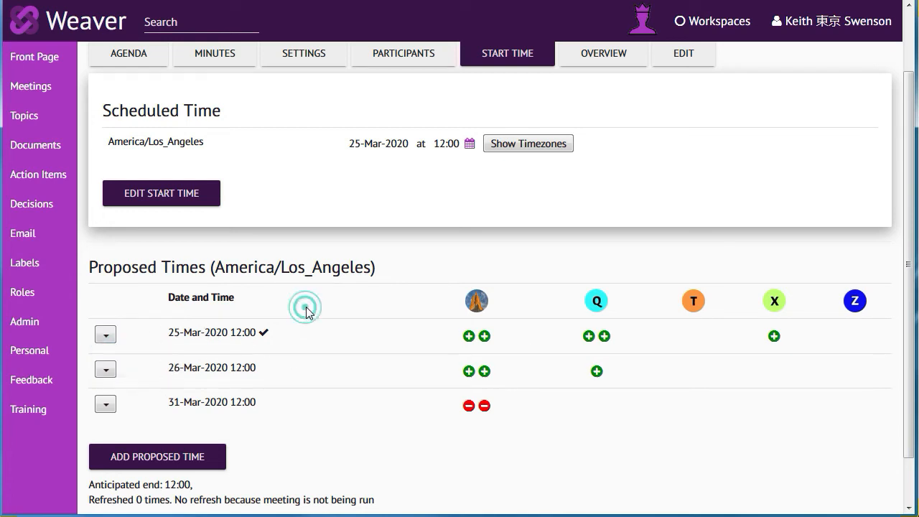
Step: Advance the Board Meeting to the Planning state from its overview
scroll(911, 323, up, 2)
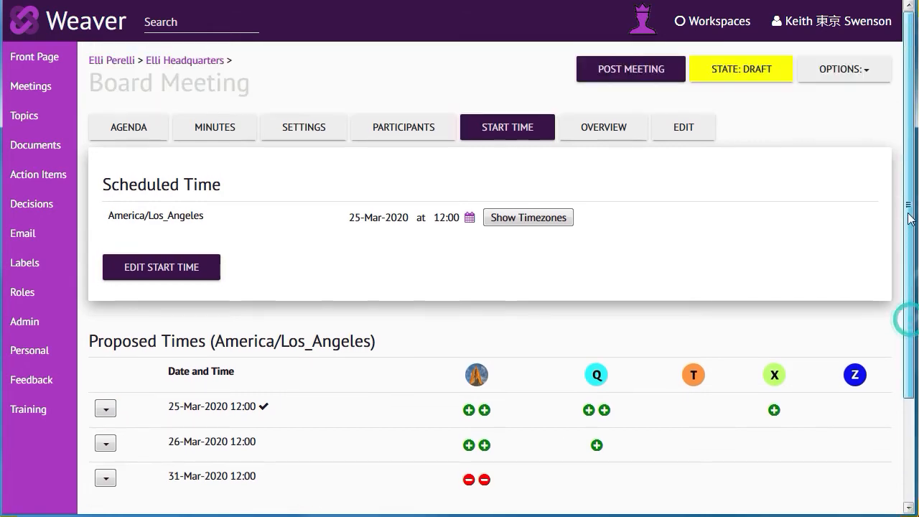
click(601, 131)
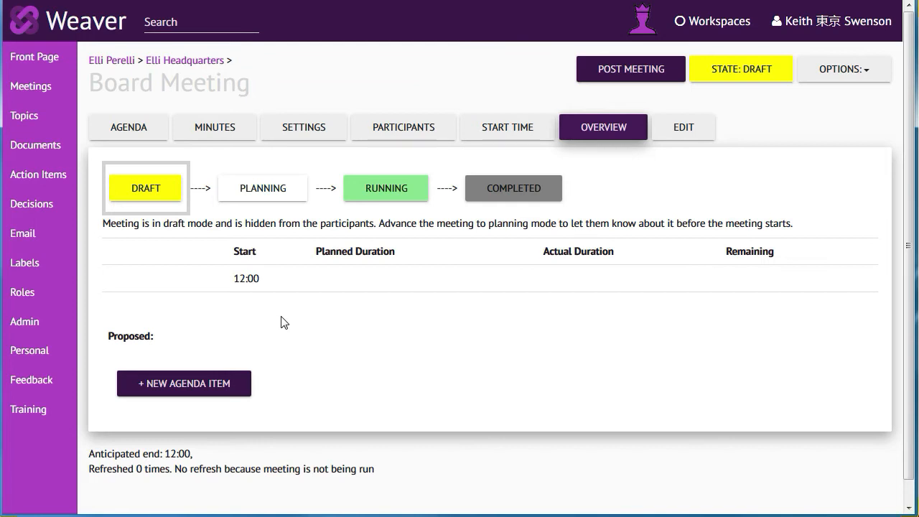
click(260, 193)
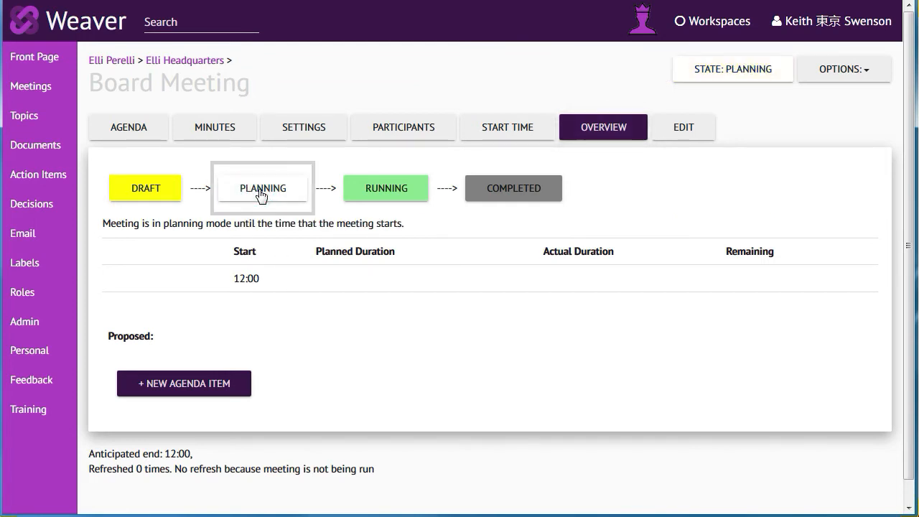
Step: Add an agenda item named "Review the Minutes from last meeting" to the Board Meeting and accept the proposed item
click(684, 128)
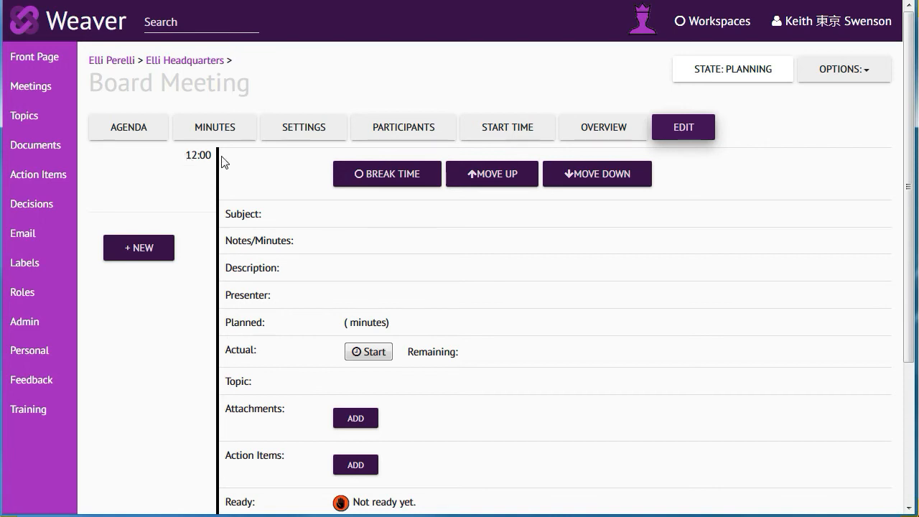
click(143, 255)
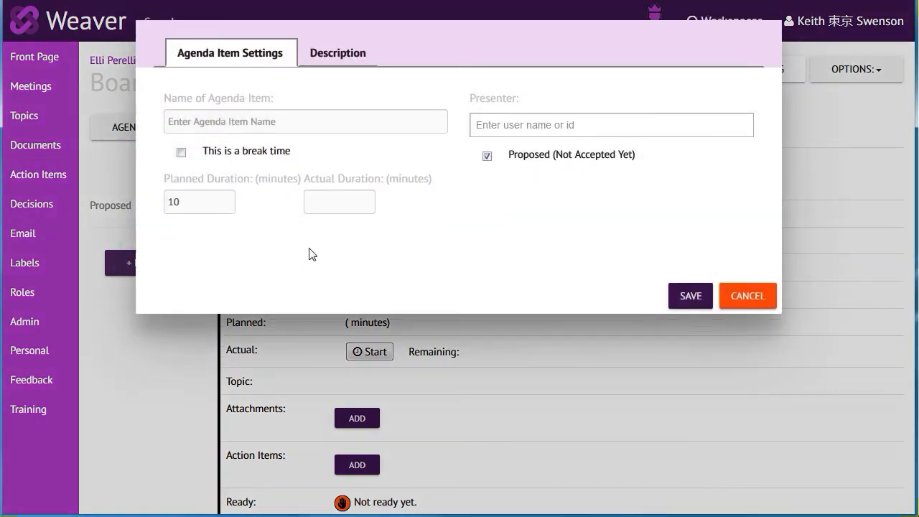
click(276, 125)
text(Review the Minutes from last meeting)
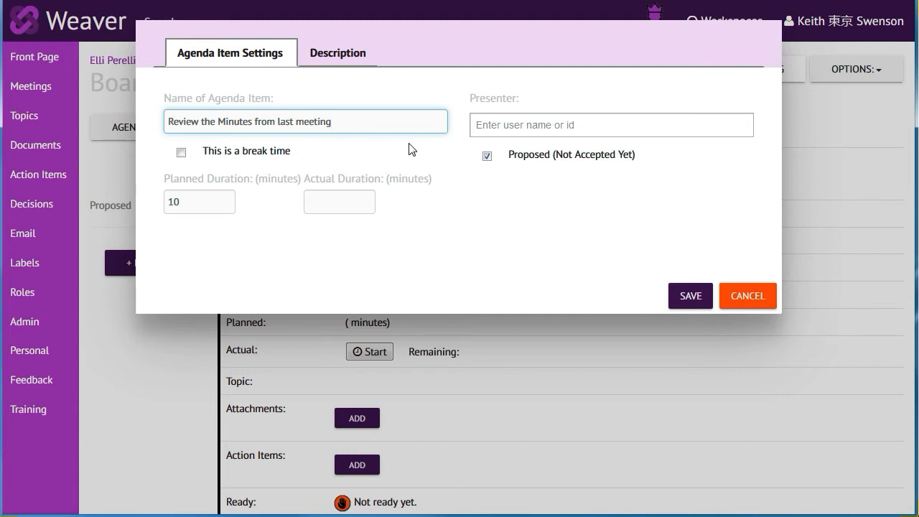
click(691, 293)
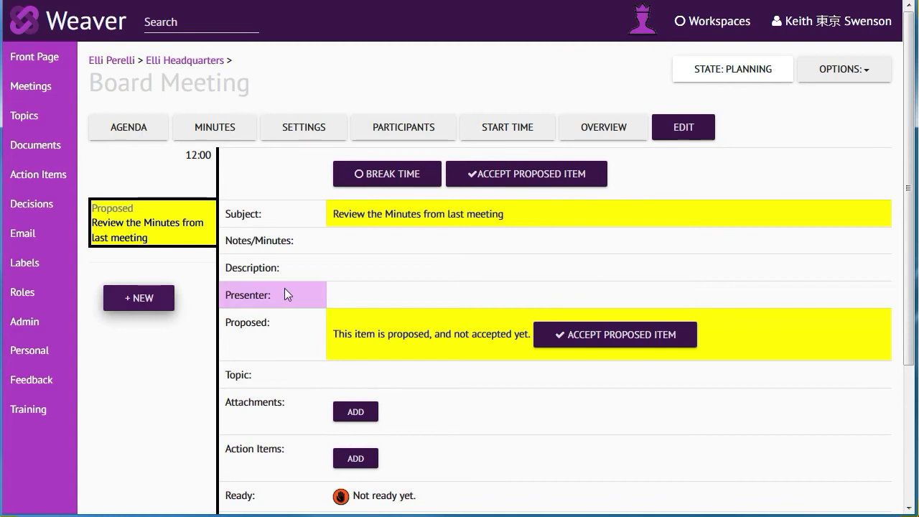
click(614, 338)
Step: Add an agenda item named "Look at plans for new courtyard" with Xerxes the Great as presenter, and accept the proposed item
click(138, 301)
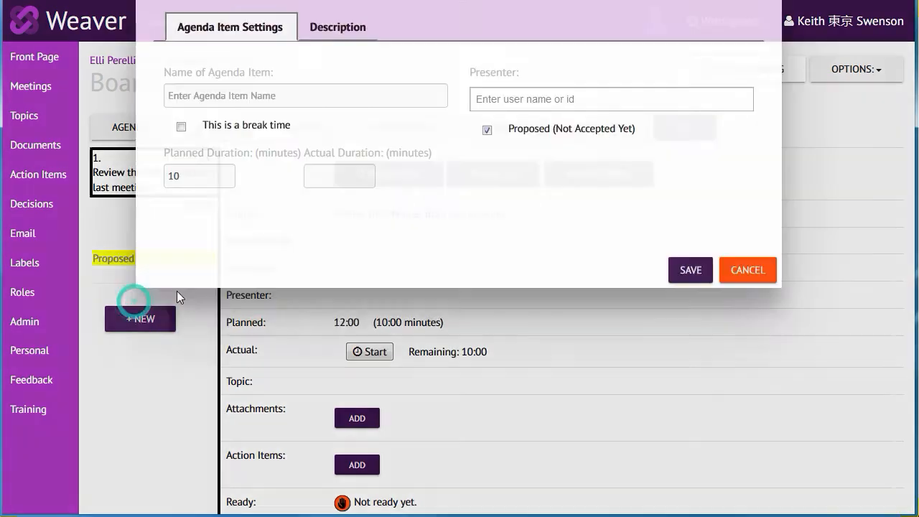
click(283, 123)
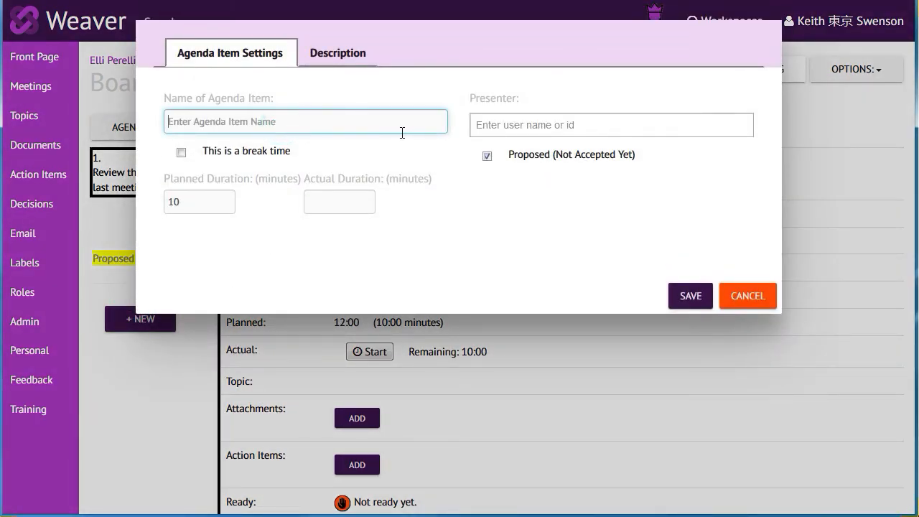
text(Look at plans for new courtyard)
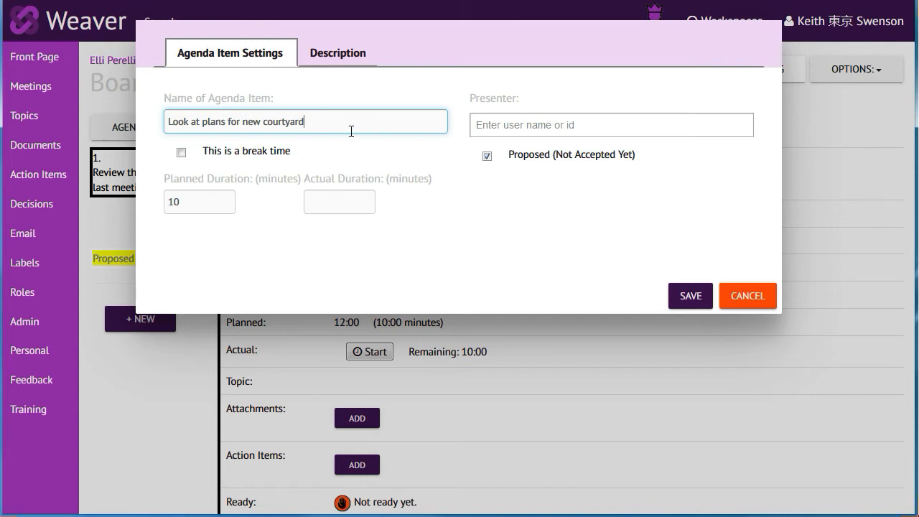
click(474, 127)
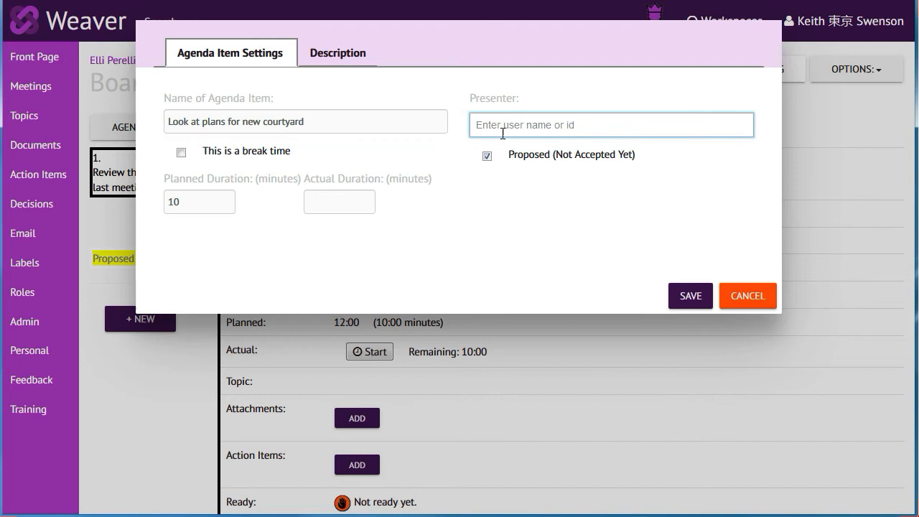
text(gr)
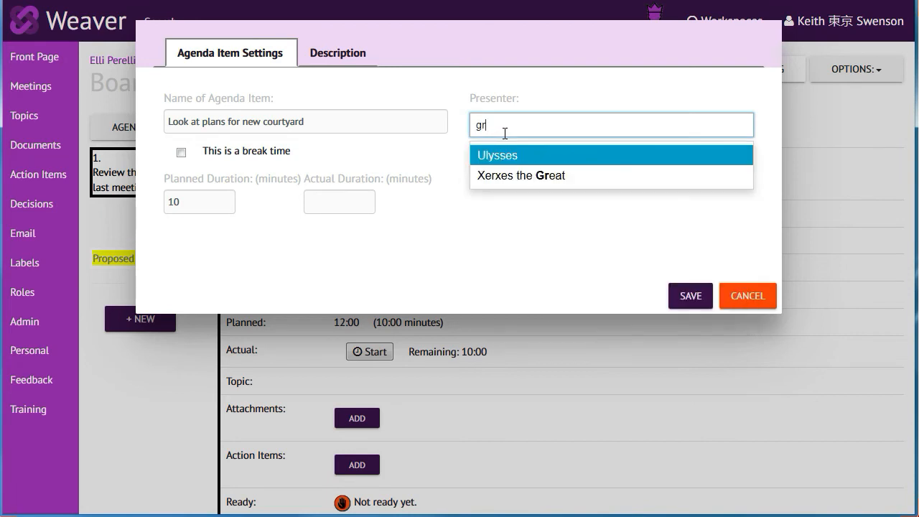
click(504, 175)
click(688, 293)
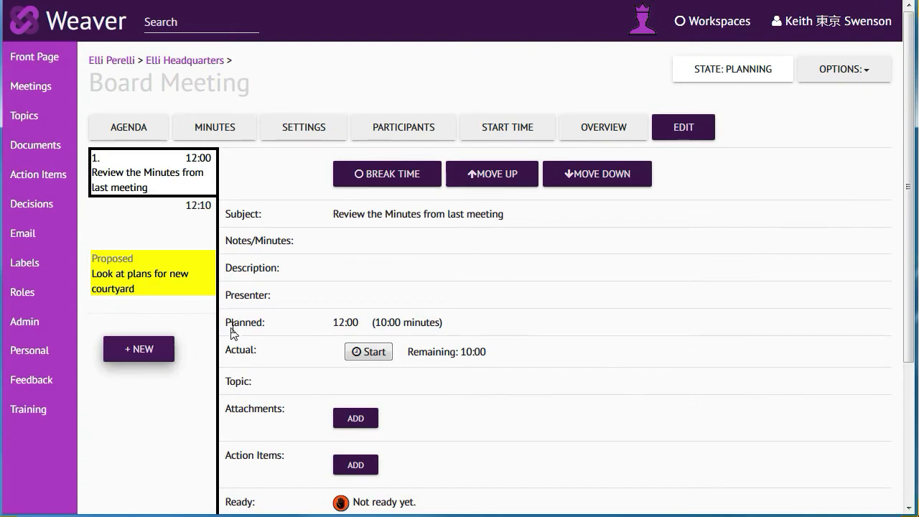
click(144, 271)
click(603, 335)
Step: Add an agenda item named "Make a decision about Water" that is not marked as proposed, and save it
click(123, 350)
click(337, 122)
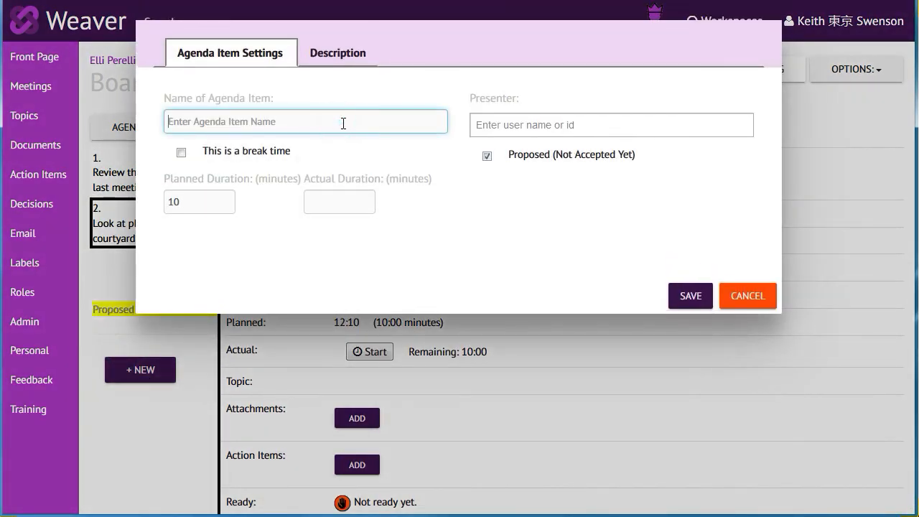
text(Make a decision about Water)
click(487, 155)
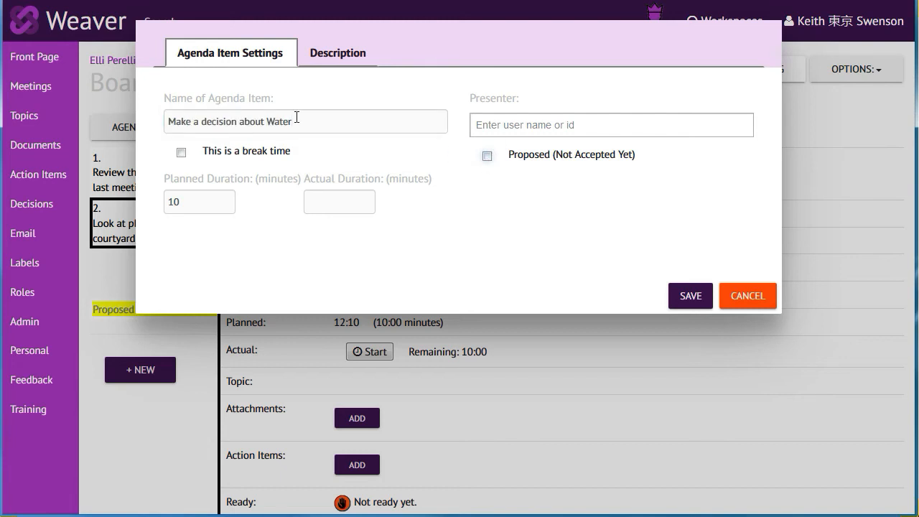
click(688, 298)
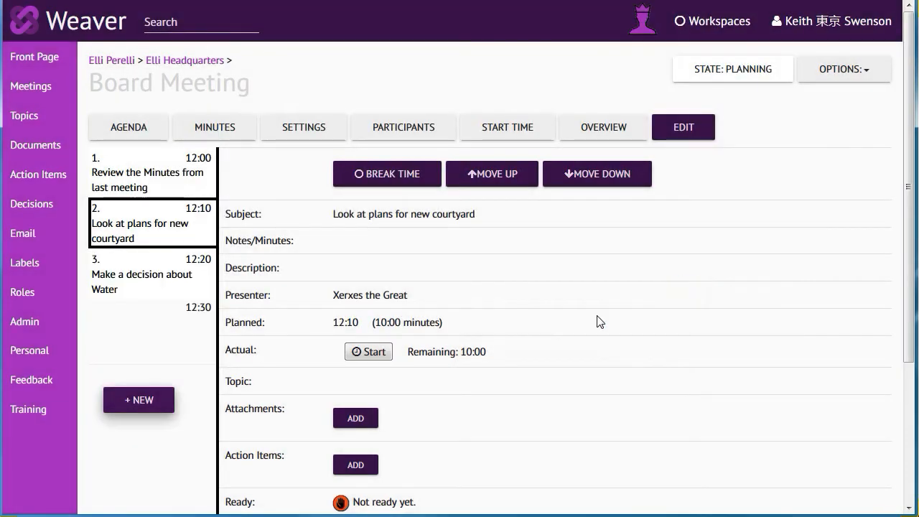
Step: Add an agenda item named "Coffee Break" marked as a break time and save it
click(141, 402)
click(255, 121)
text(Coffee Break)
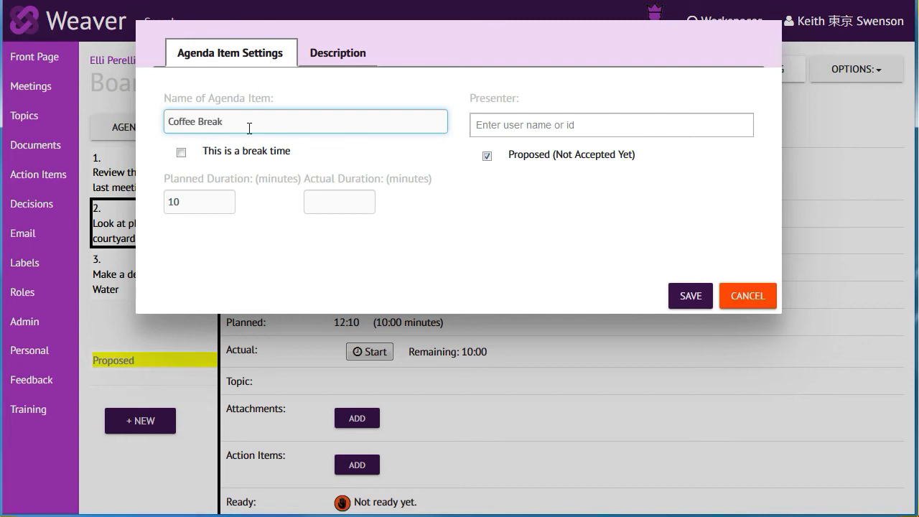
click(181, 152)
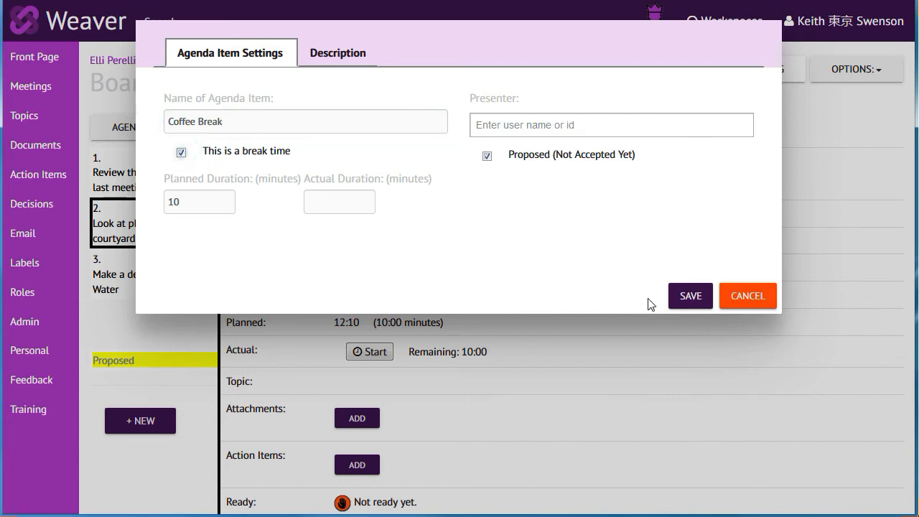
click(683, 295)
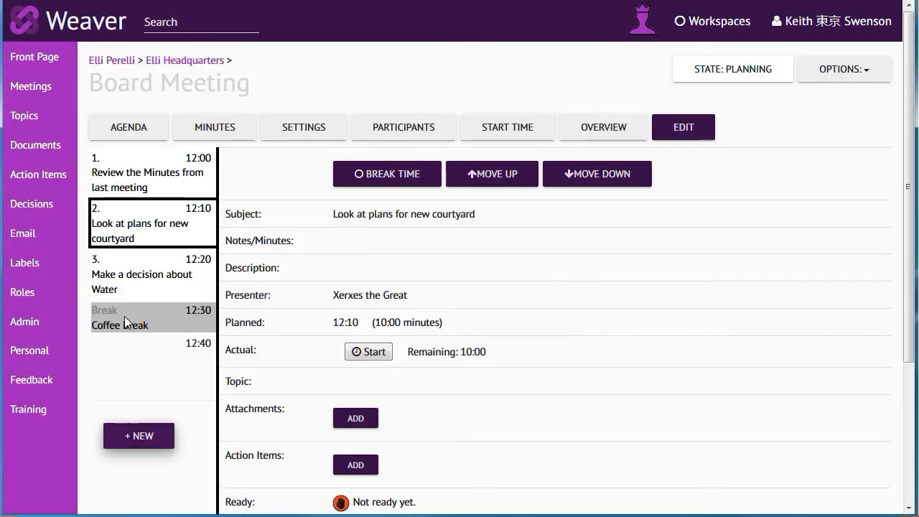
Step: Move the Coffee Break agenda item up two places so it follows "Review the Minutes from last meeting"
click(125, 316)
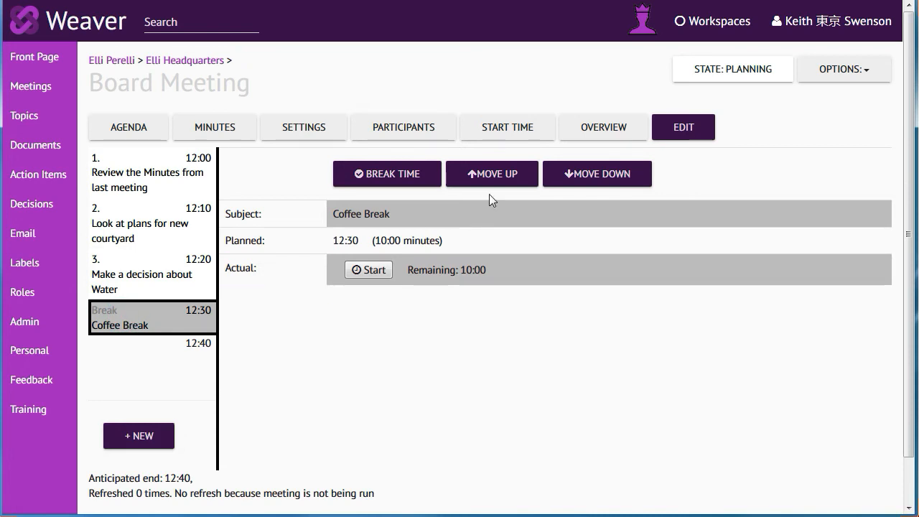
click(505, 175)
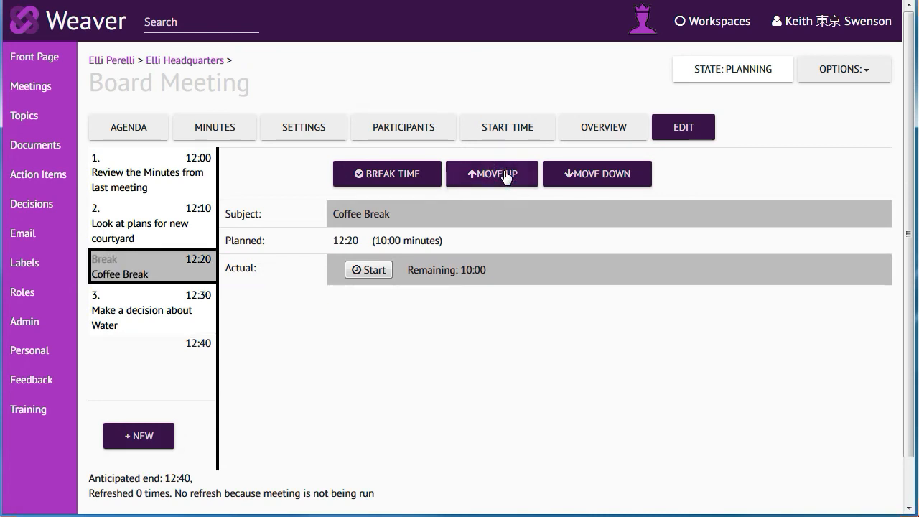
click(506, 175)
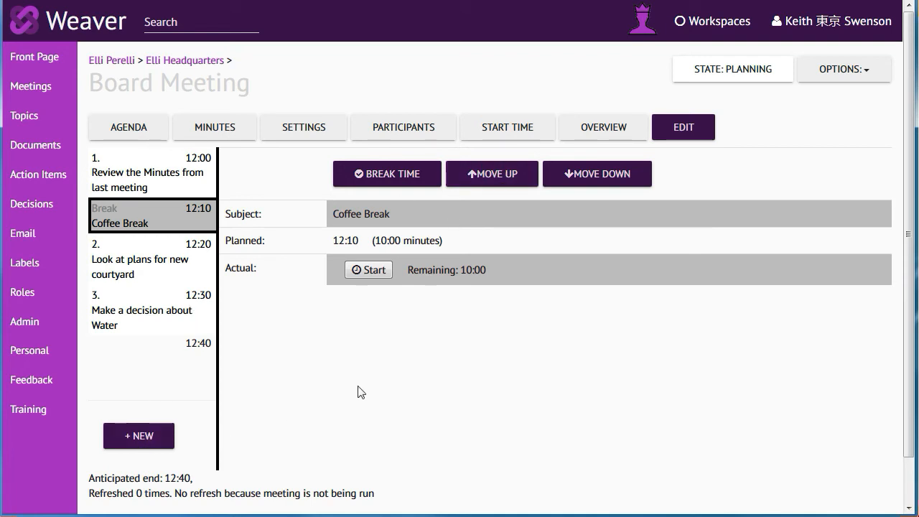
Step: Review the Board Meeting's agenda, minutes and start time pages
click(129, 128)
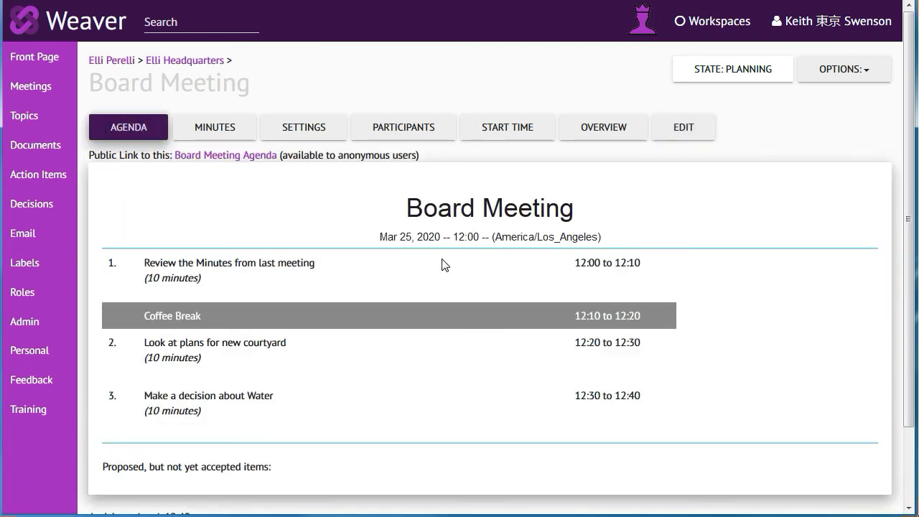
click(222, 135)
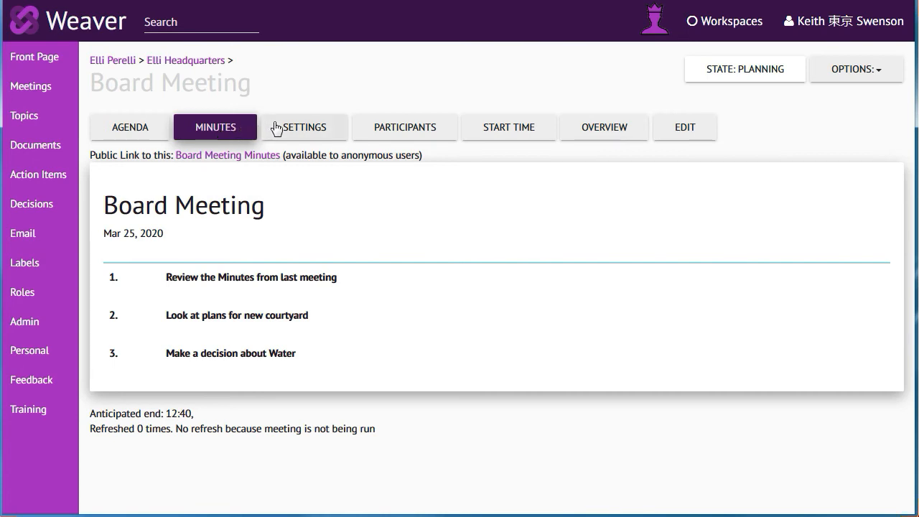
click(523, 127)
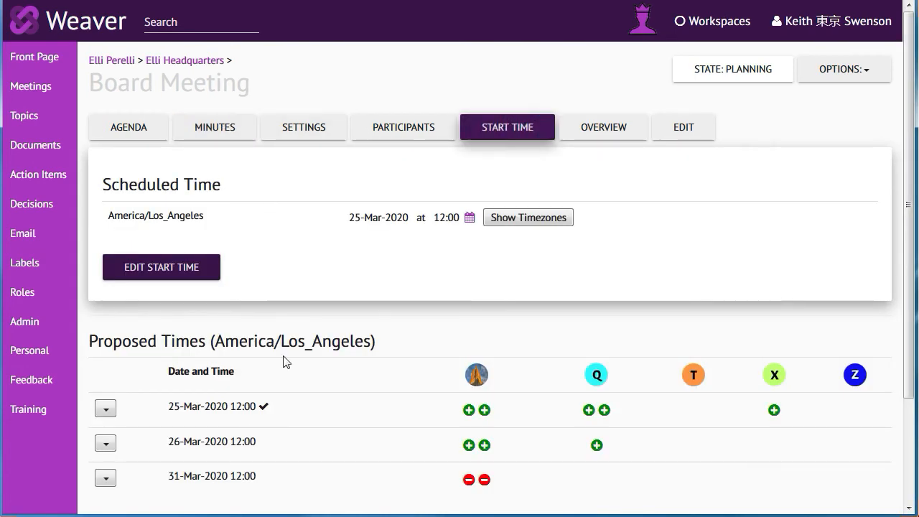
Step: Advance the Board Meeting to the Running state and start the timer for "Review the Minutes from last meeting"
click(601, 133)
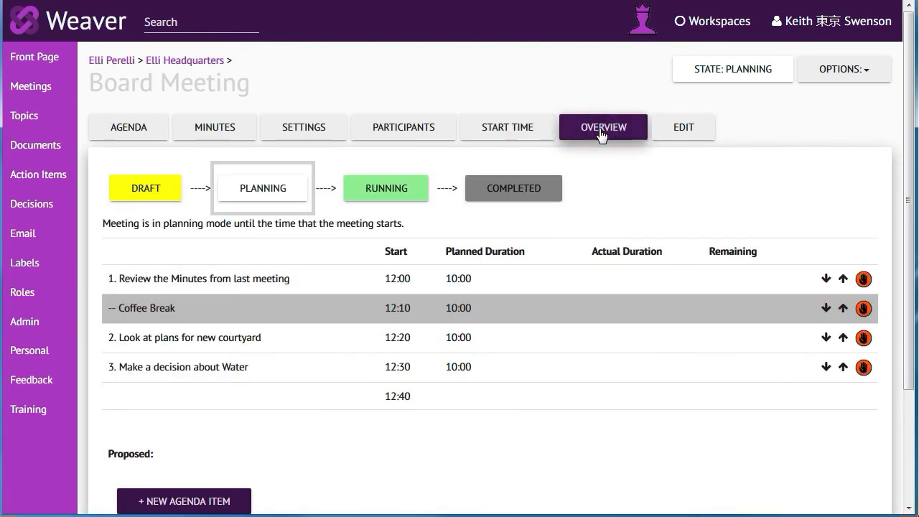
click(376, 190)
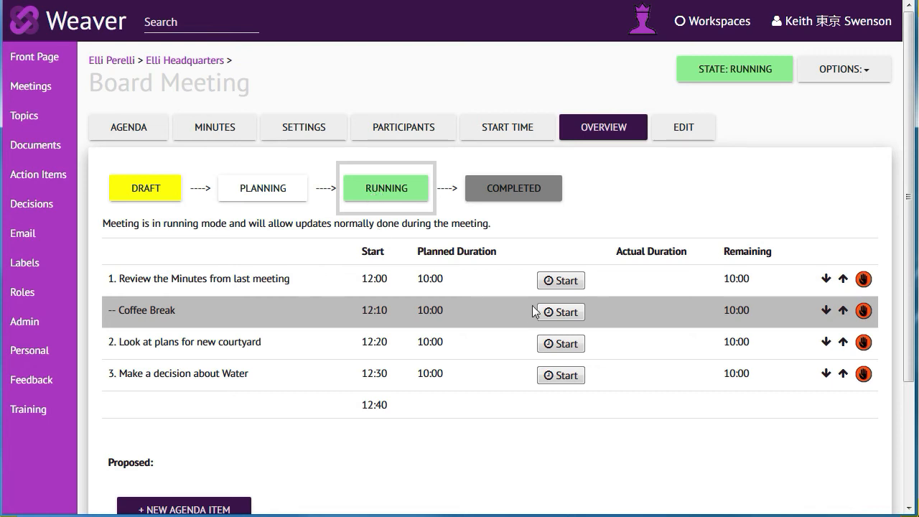
click(559, 283)
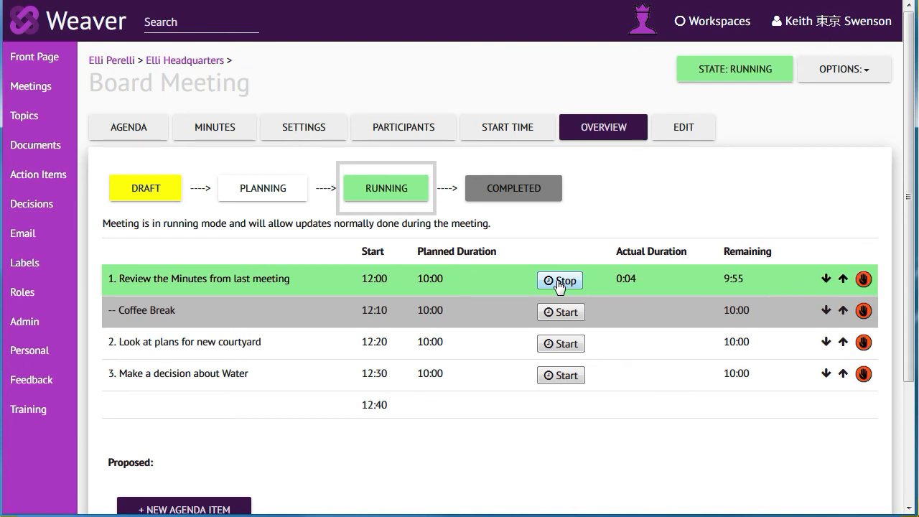
Step: Enter in item 1's meeting notes: "We reviewed the last agenda and everyone agreed that it looked go. We want to consider doing this by email next time."
click(683, 130)
click(148, 166)
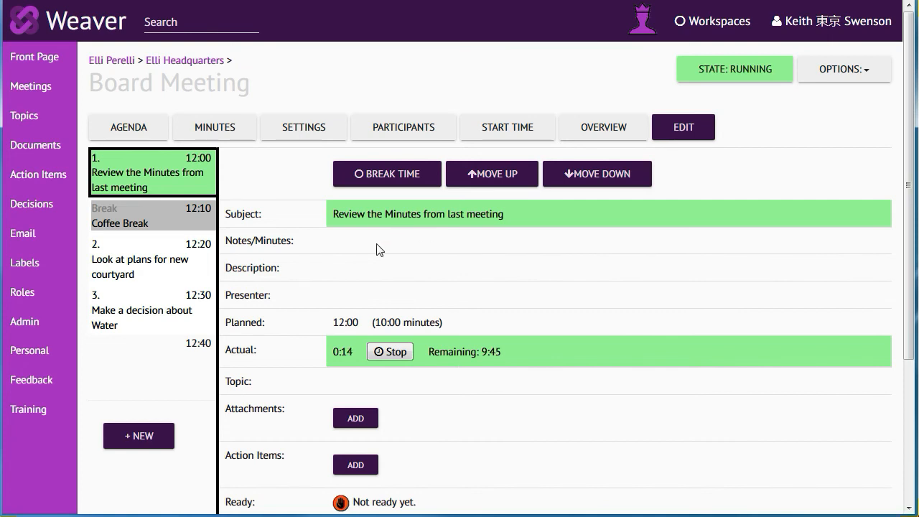
click(295, 245)
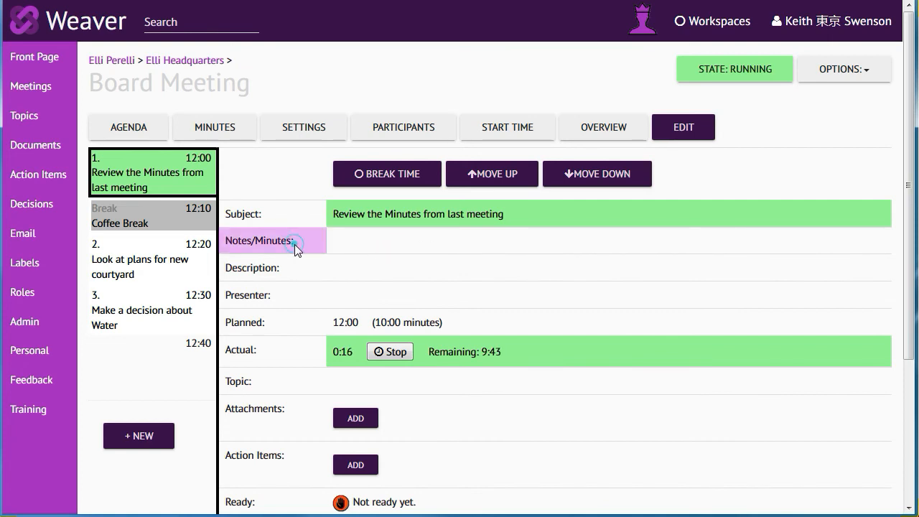
click(352, 201)
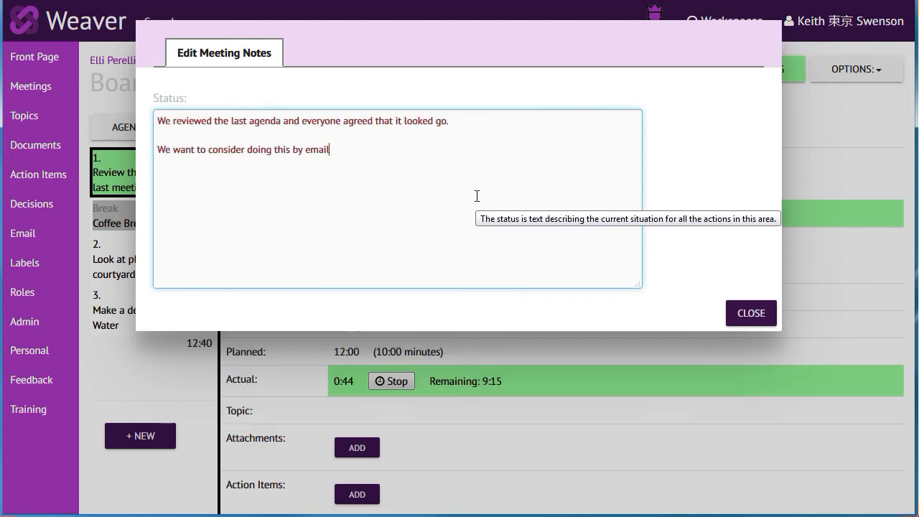
text(next time.)
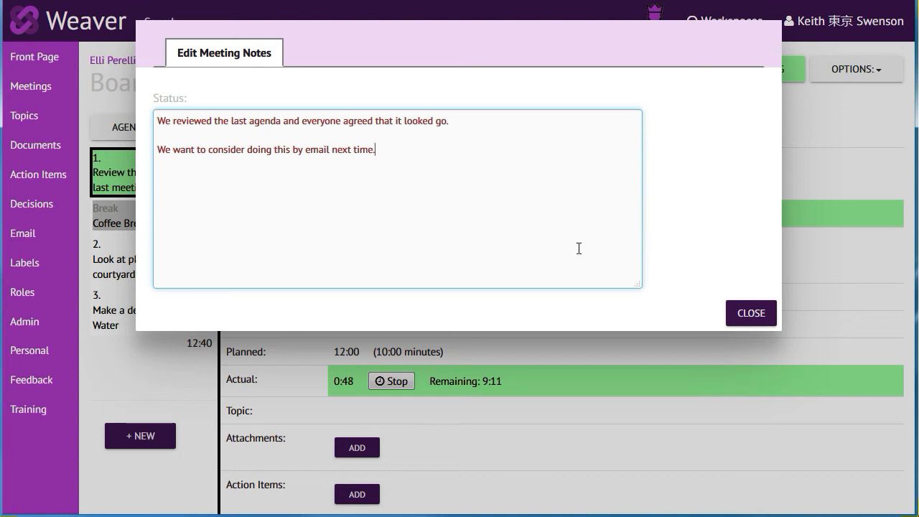
click(743, 321)
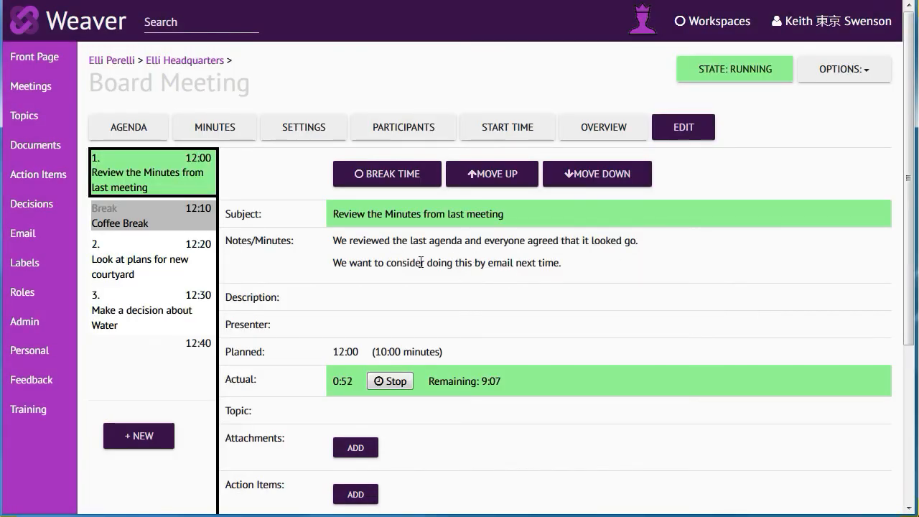
Step: Stop the timer for "Review the Minutes from last meeting" and start the Coffee Break timer
click(390, 381)
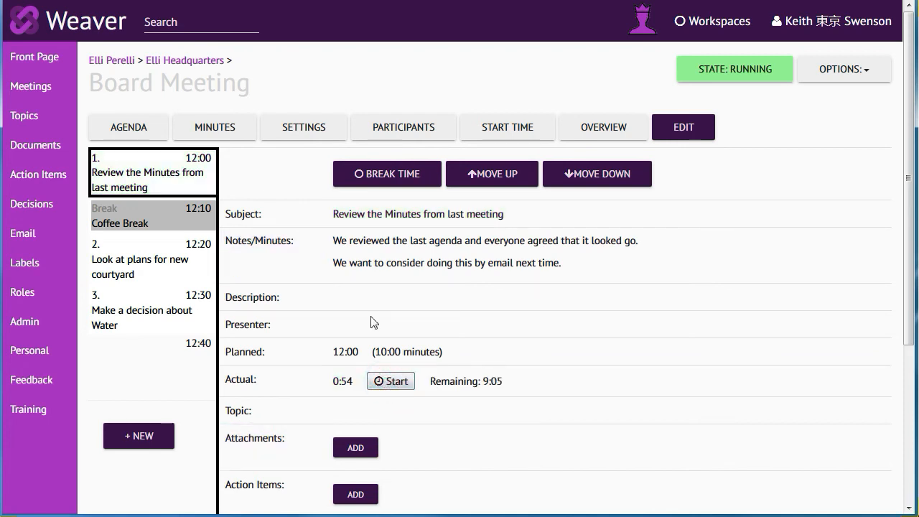
click(150, 219)
click(381, 276)
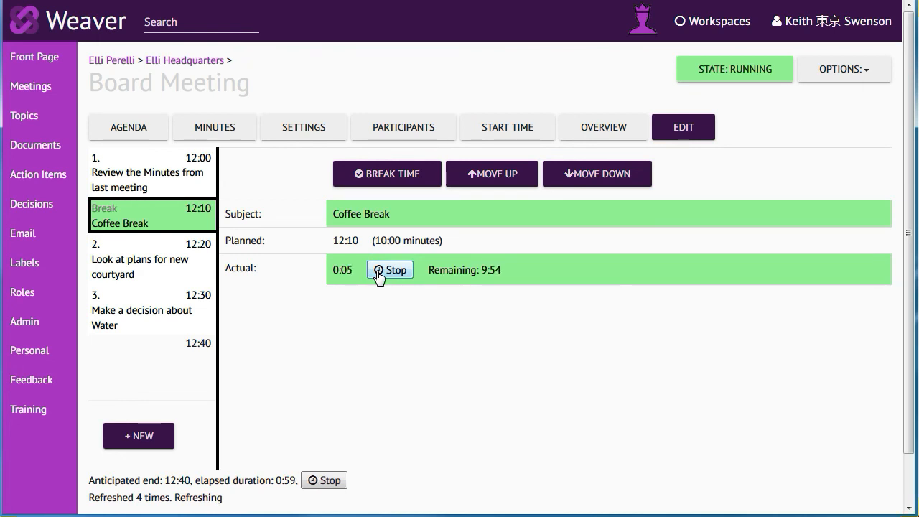
Step: Set the actual duration of "Review the Minutes from last meeting" to 10 minutes and save the item
click(124, 185)
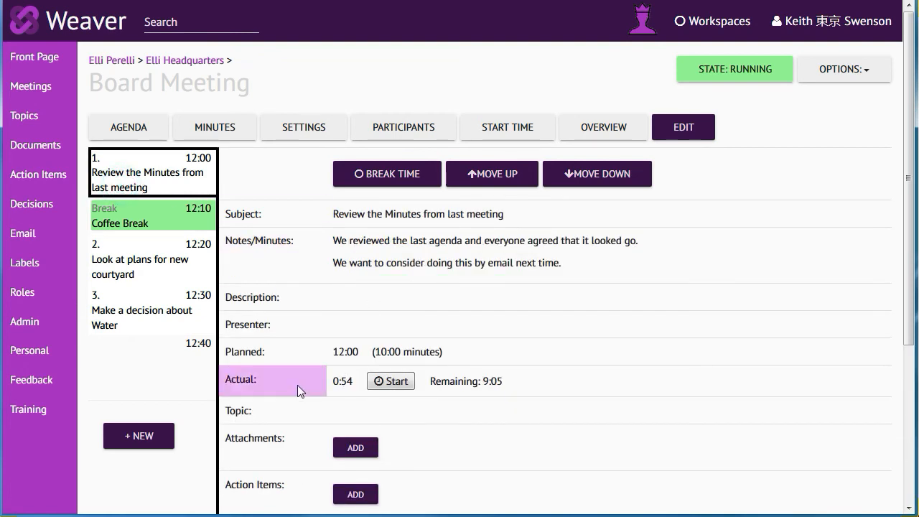
click(349, 381)
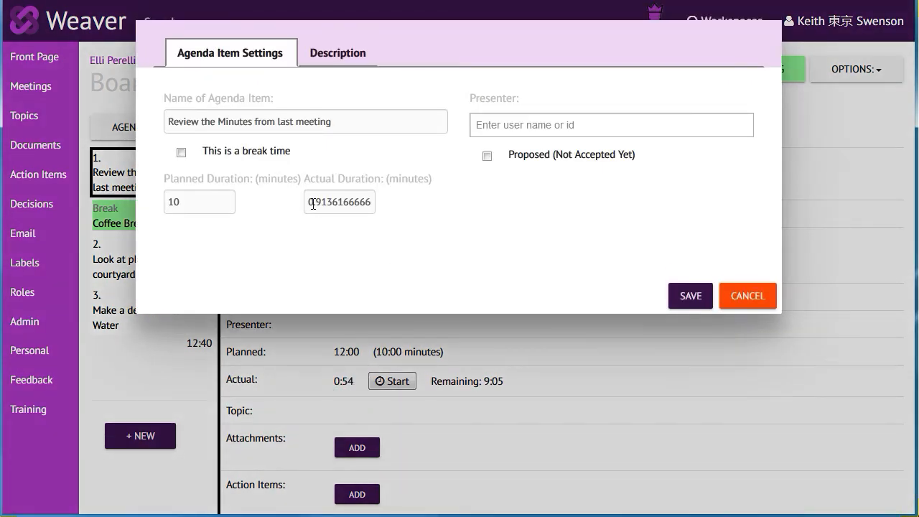
double_click(313, 204)
key(BackSpace)
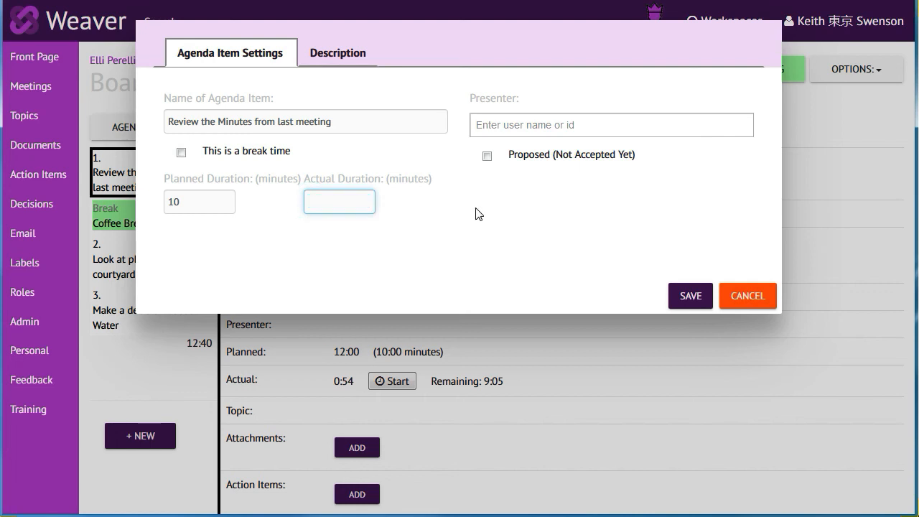
text(10)
click(694, 297)
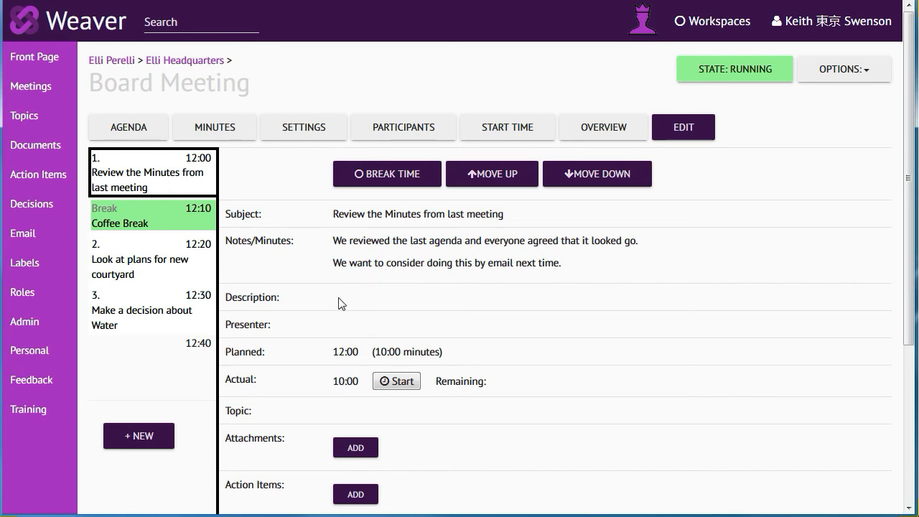
Step: Switch the running timer from Coffee Break to the agenda item "Look at plans for new courtyard"
click(122, 214)
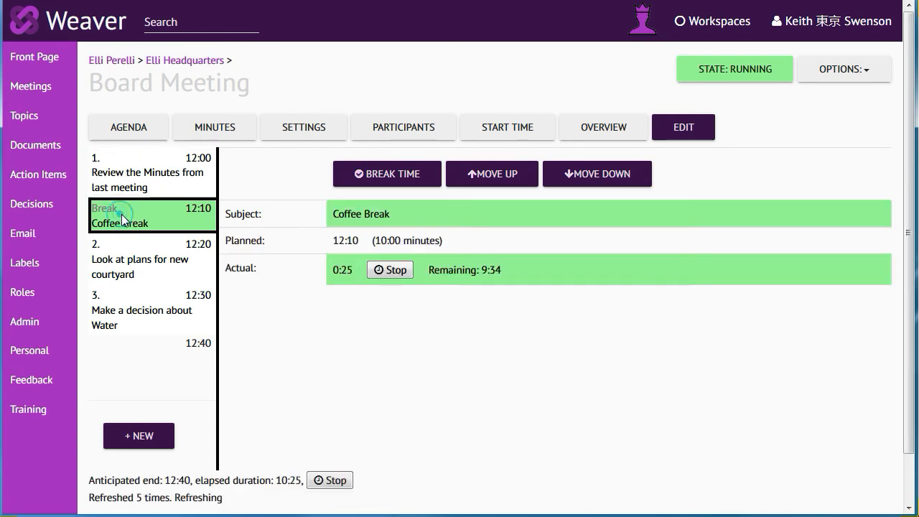
click(108, 256)
click(372, 351)
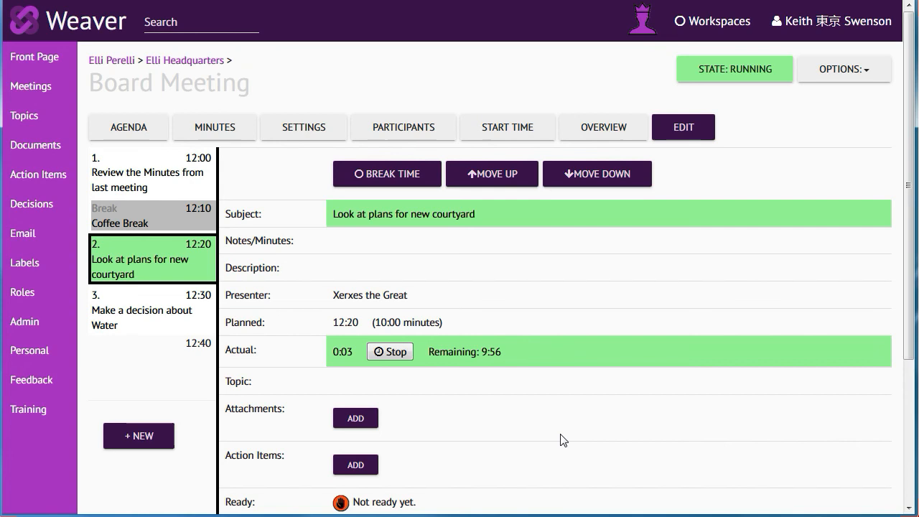
Step: Record meeting notes for the courtyard item, starting with "This is more minutes to be recorded." and followed by two paragraphs on courtyard architecture
click(372, 242)
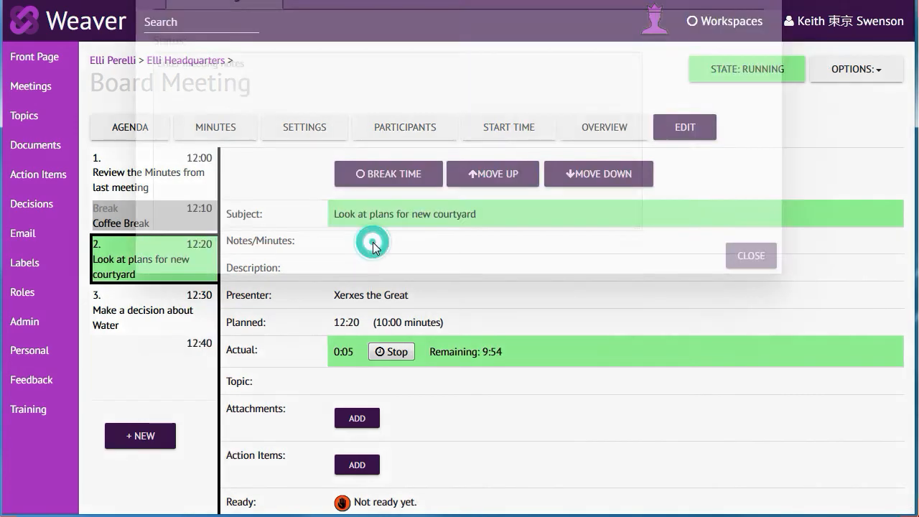
click(350, 190)
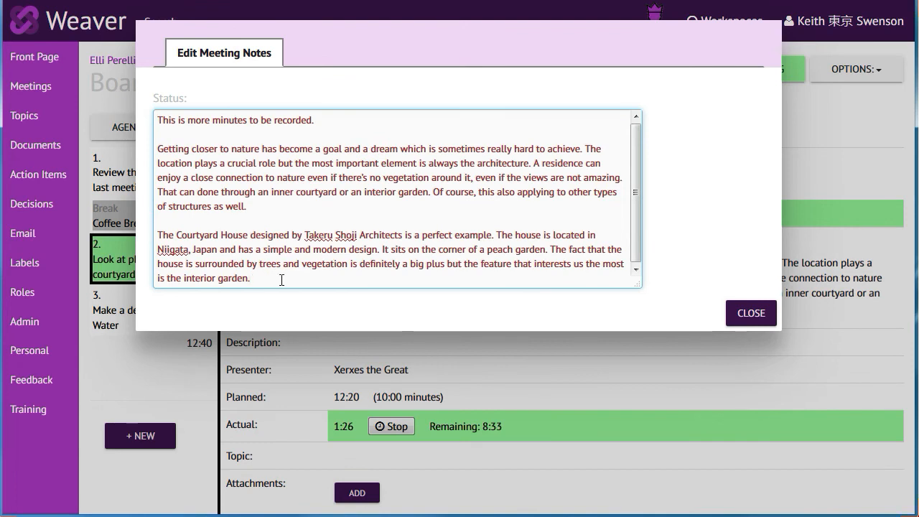
click(747, 312)
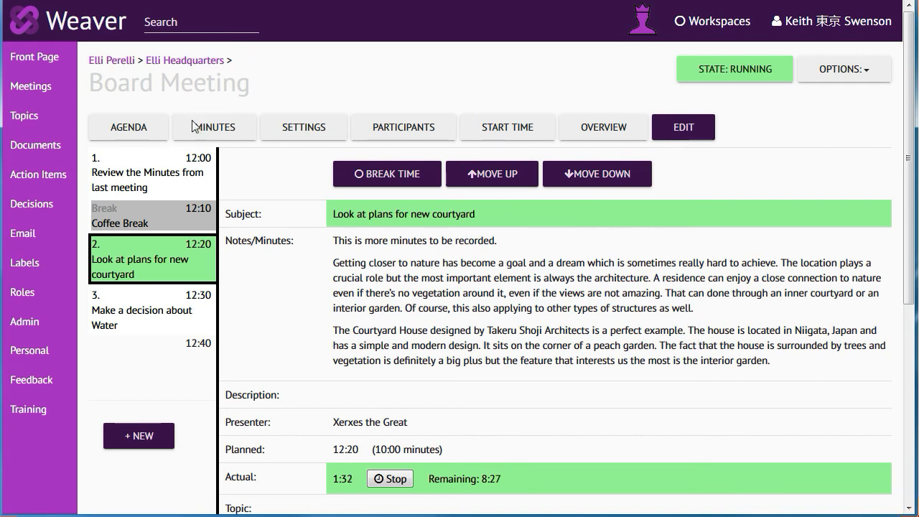
Step: Read through the Board Meeting minutes with the recorded notes for each agenda item
click(214, 130)
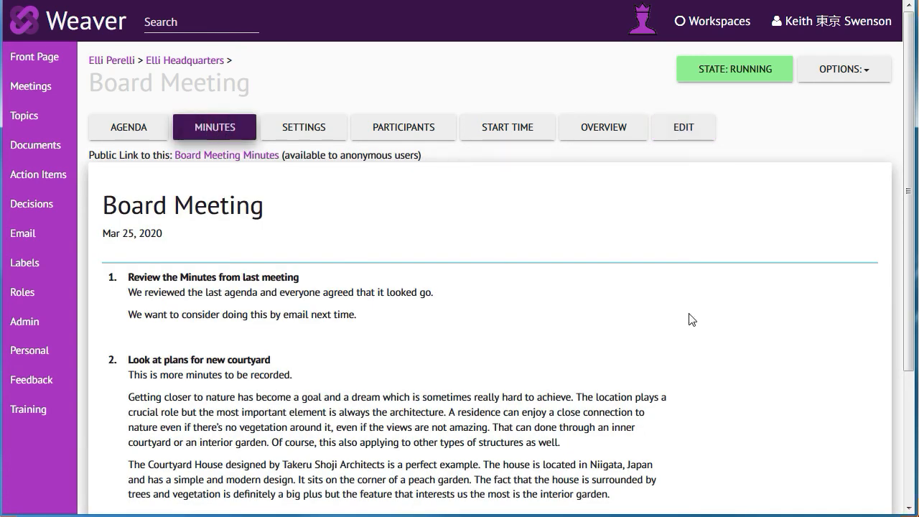
scroll(906, 210, down, 1)
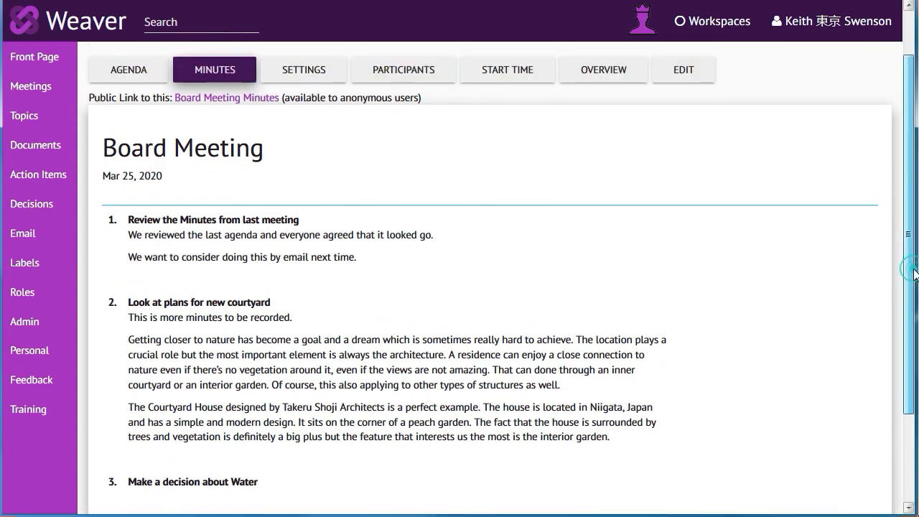
scroll(914, 230, up, 1)
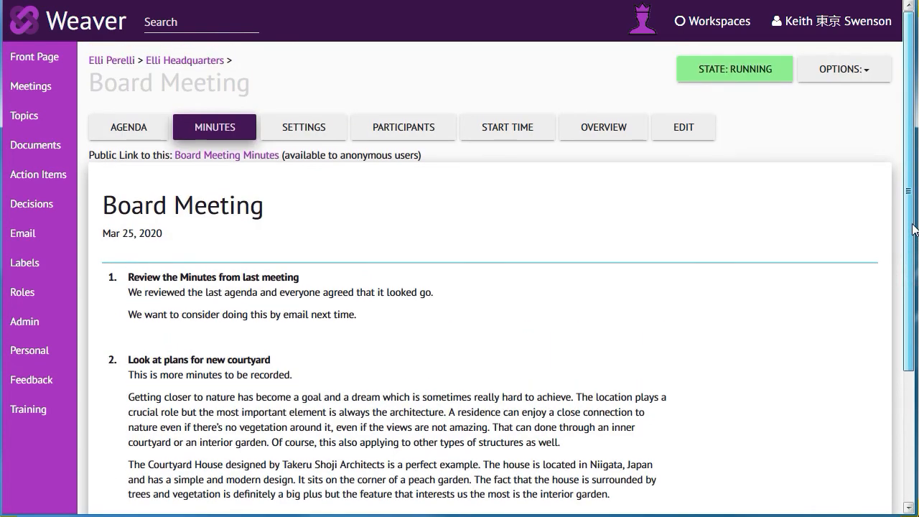
Step: Stop the timer for "Look at plans for new courtyard" and mark the Board Meeting as Completed
click(605, 128)
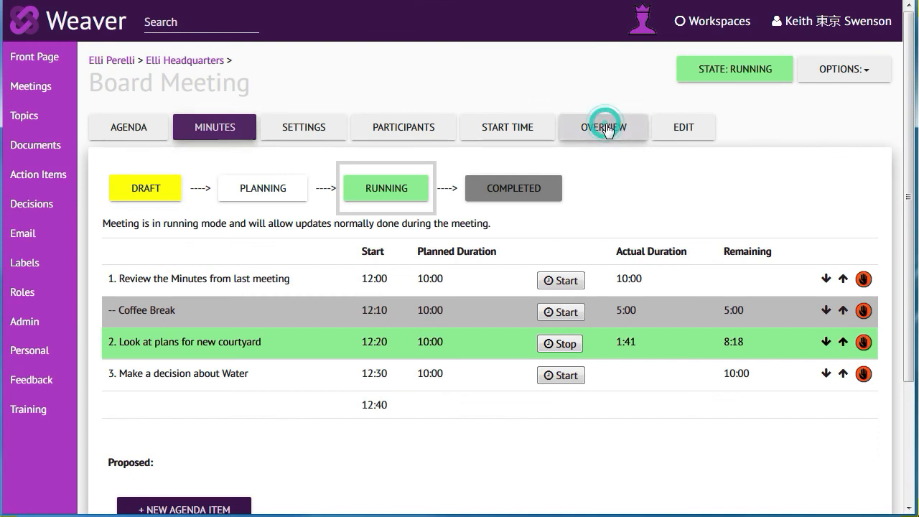
click(561, 344)
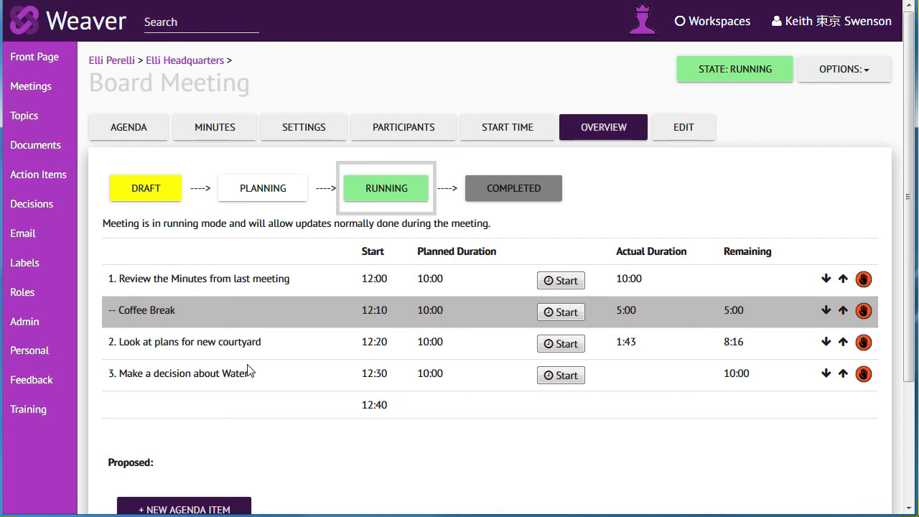
click(494, 193)
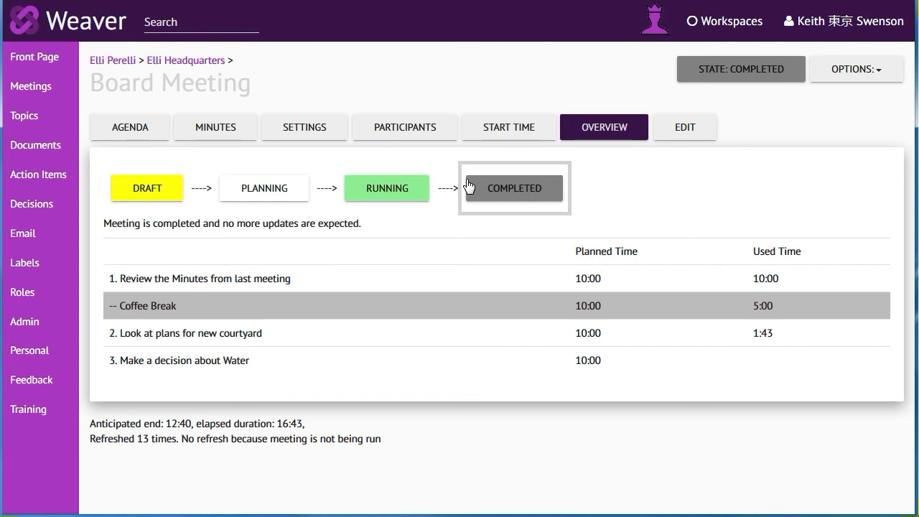
Step: Compose an email about the Board Meeting and replace its introduction with "here is the minutes"
click(830, 83)
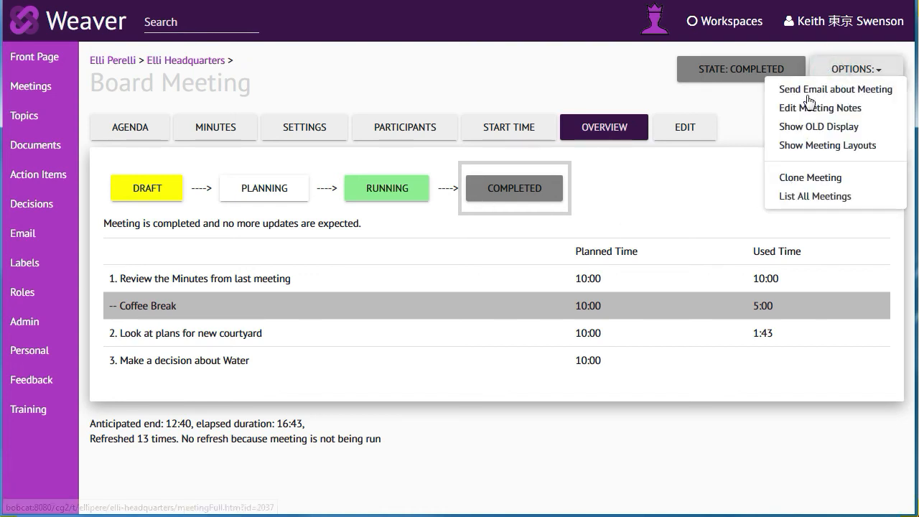
click(826, 93)
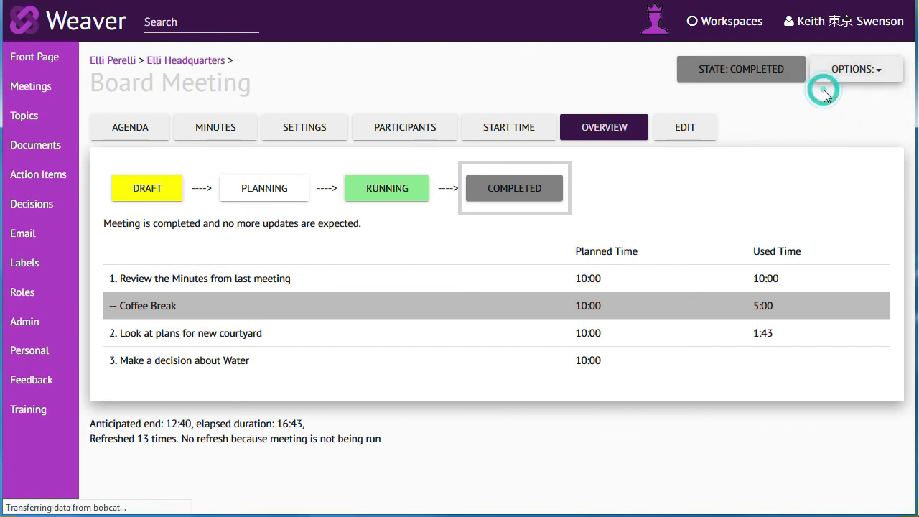
triple_click(283, 230)
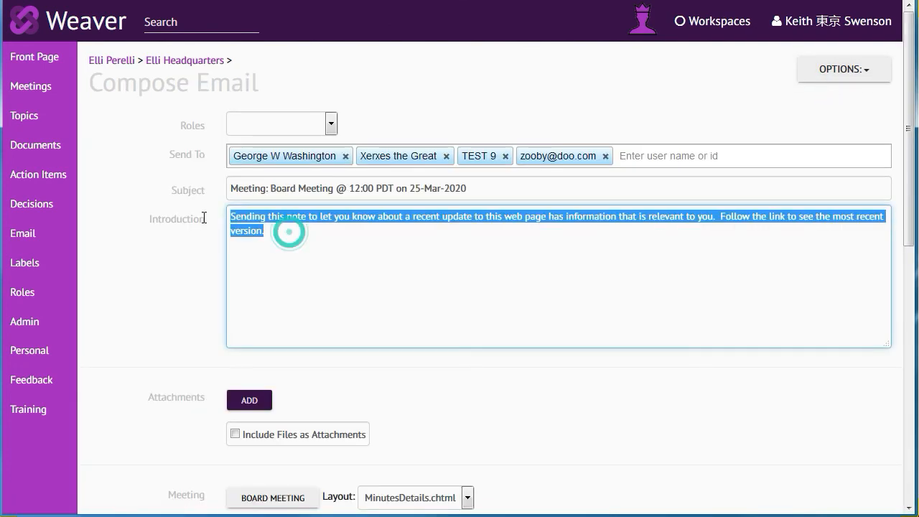
text(here is the minutes)
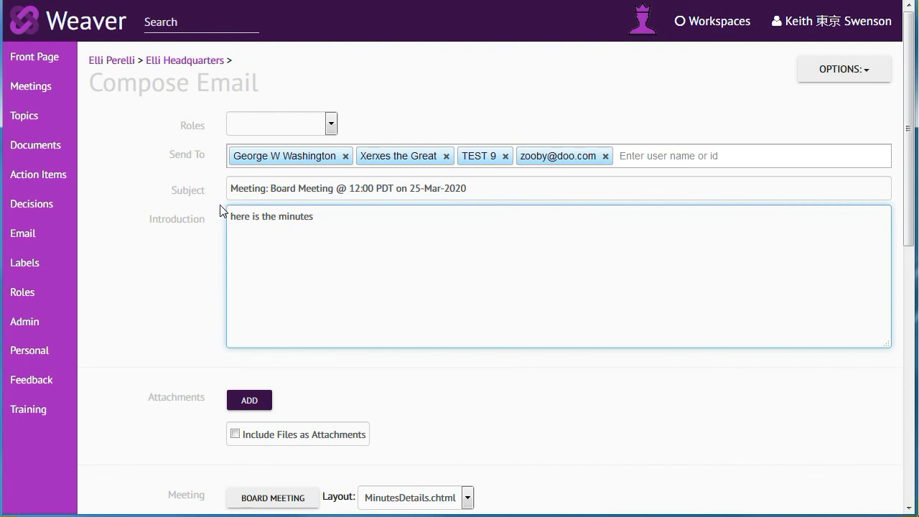
Step: Set the layout of the Board Meeting included in the email to Minutes.chtml
scroll(165, 261, down, 4)
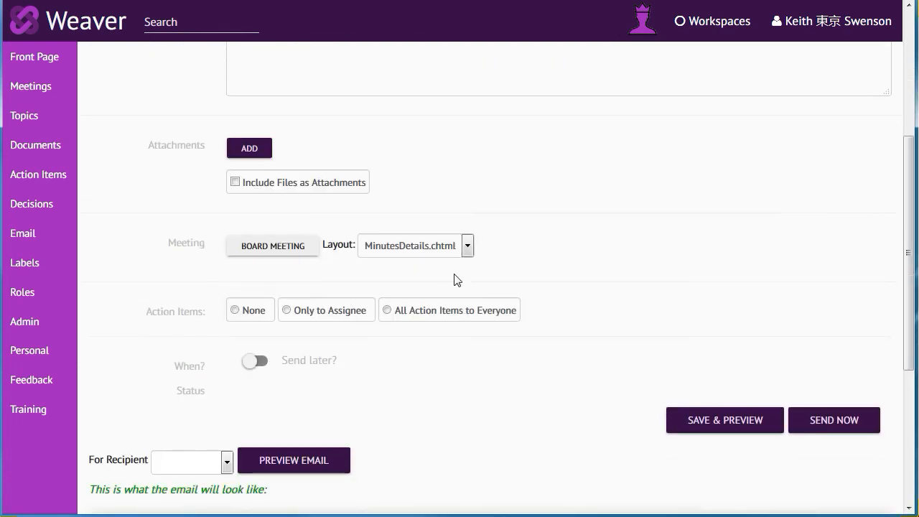
click(467, 246)
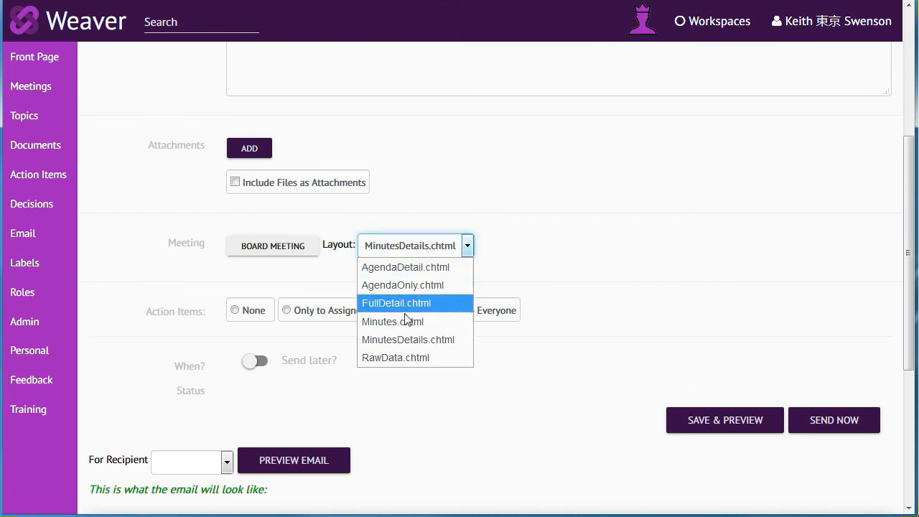
click(402, 285)
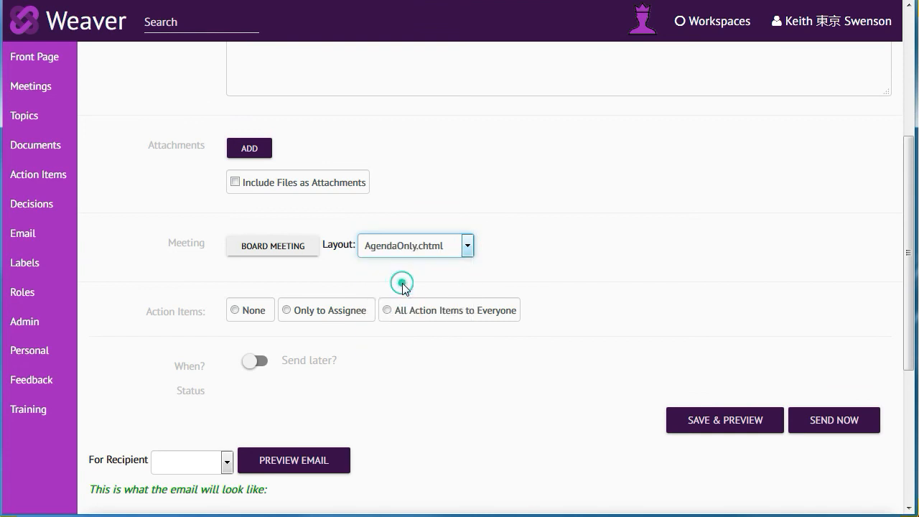
click(468, 245)
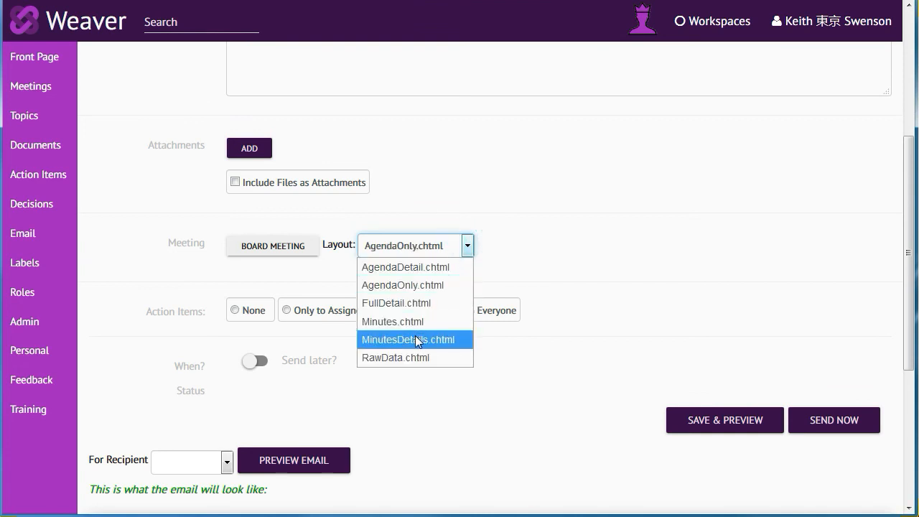
click(402, 322)
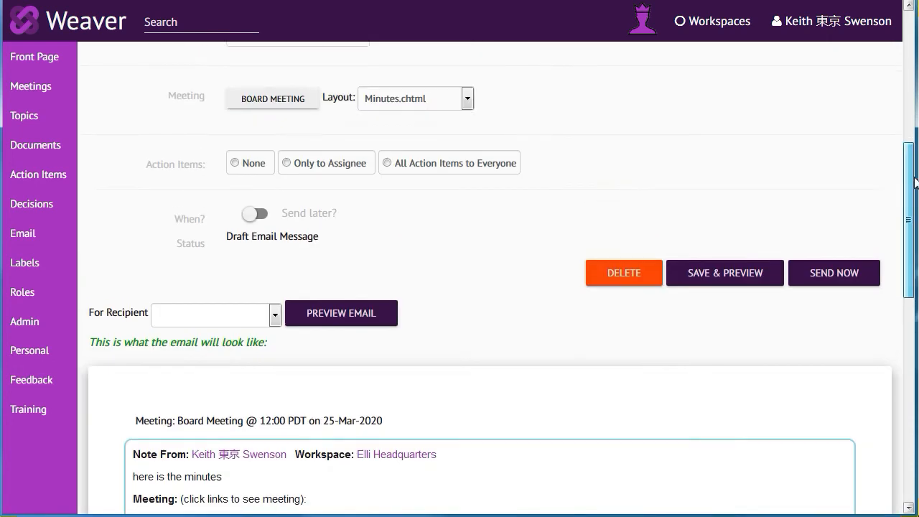
Step: Review the preview of the Board Meeting minutes email and send it immediately
drag(914, 182, 865, 334)
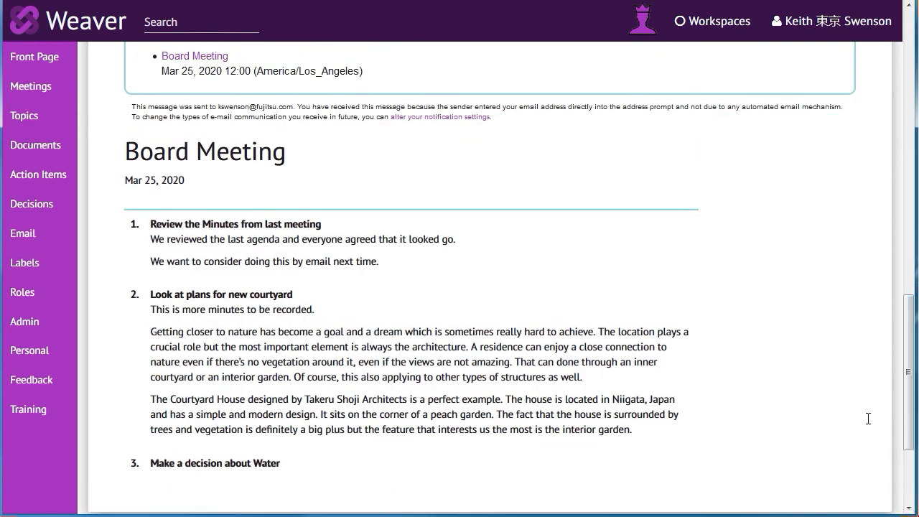
drag(907, 404, 906, 291)
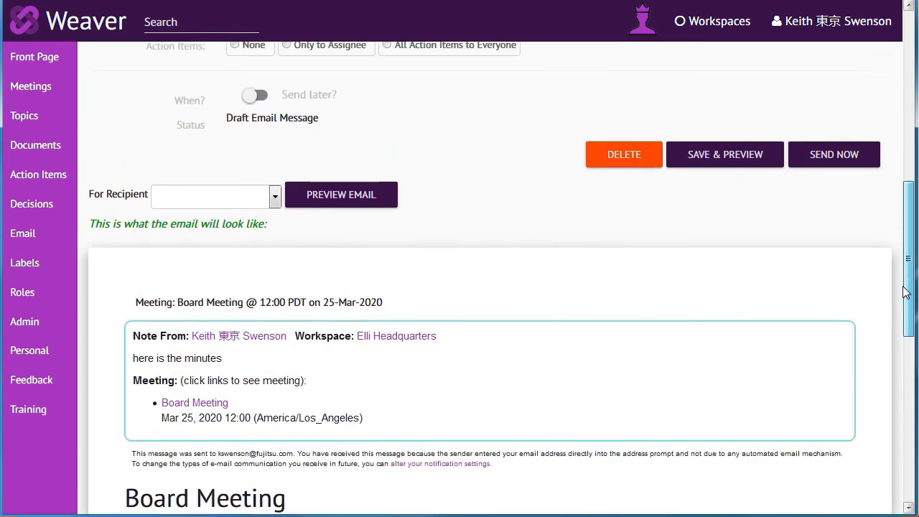
scroll(906, 291, up, 1)
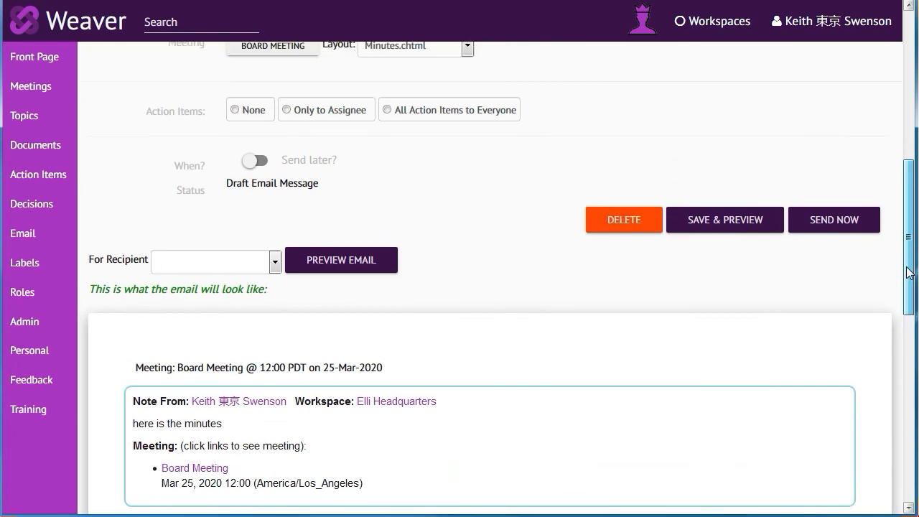
click(832, 223)
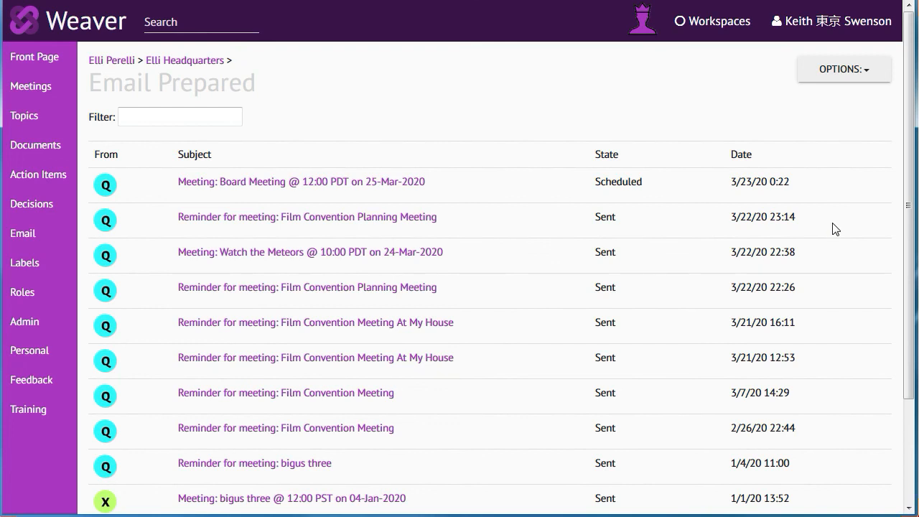
click(51, 87)
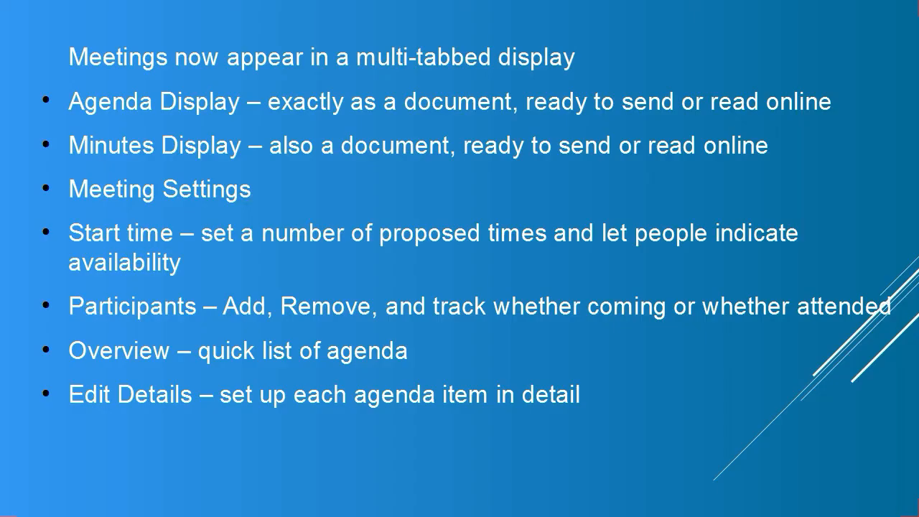